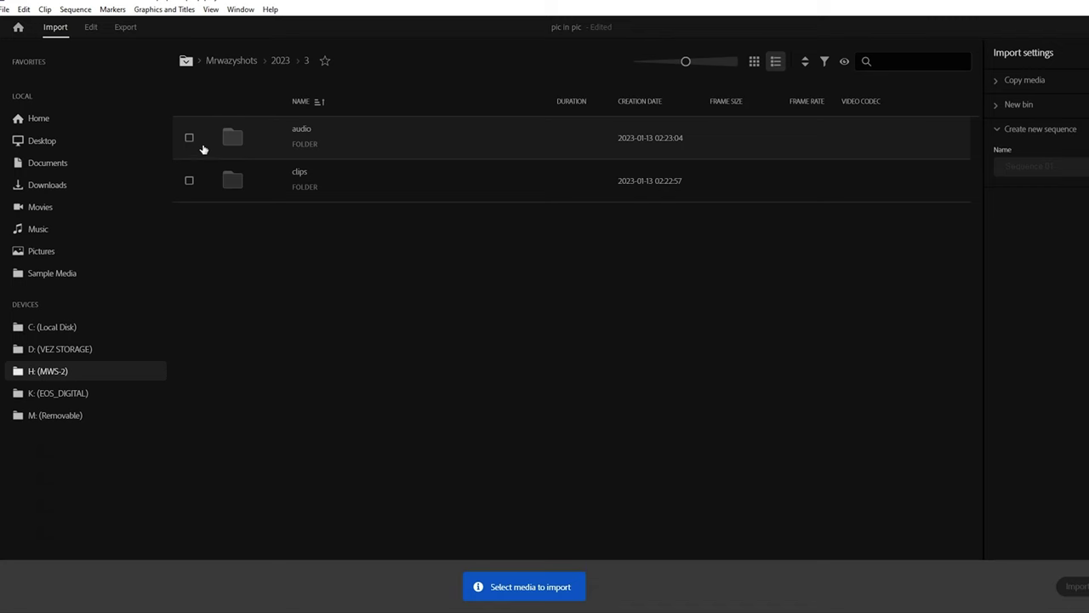
Tick the audio and clips folders in the Import view for import
{"action": "left_click", "coordinate": [189, 138]}
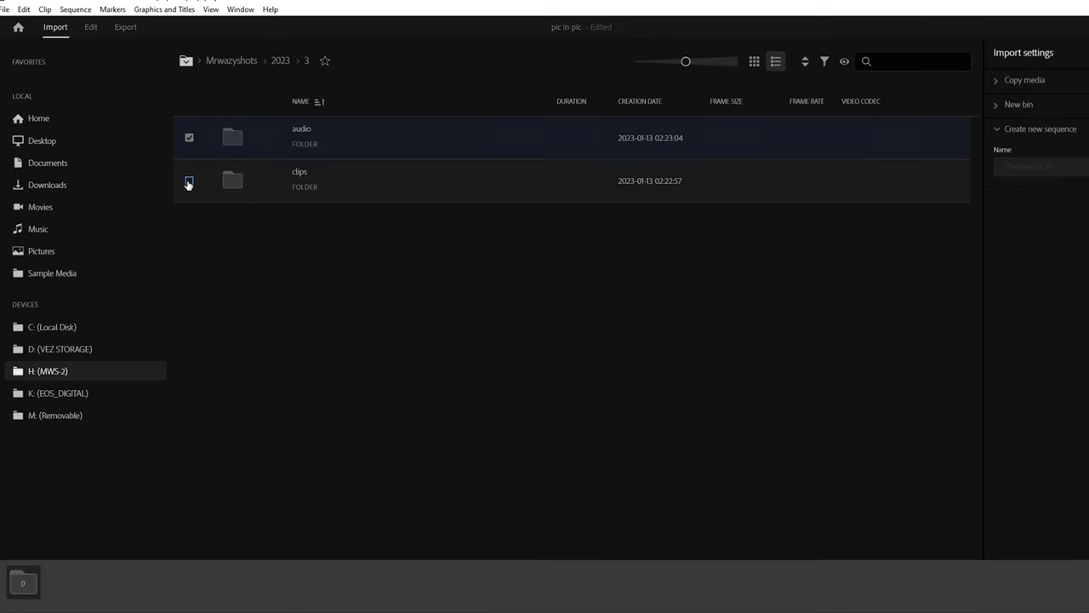
{"action": "left_click", "coordinate": [188, 183]}
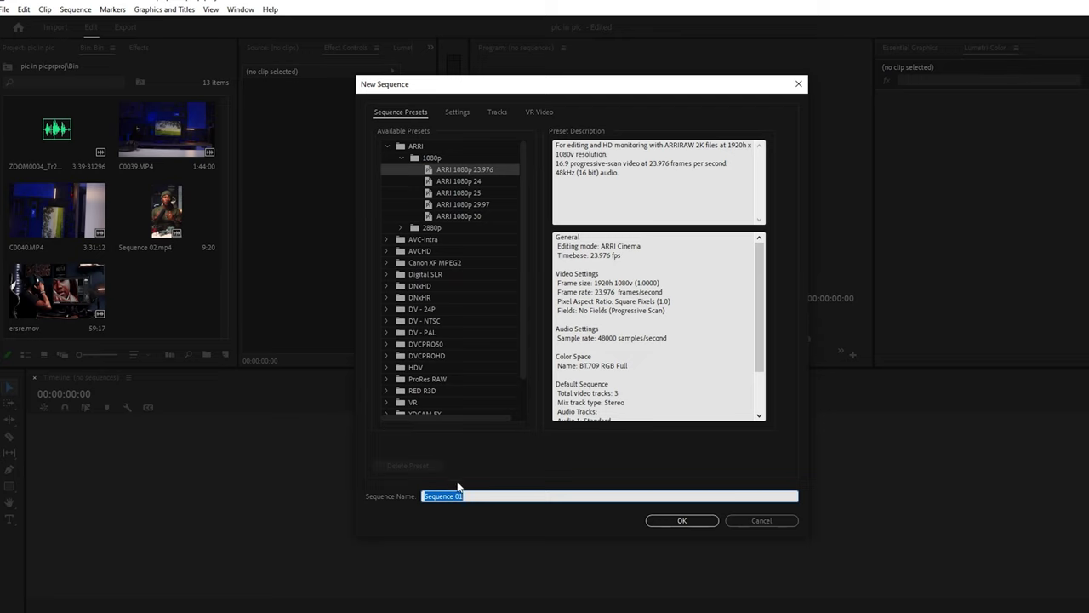
Create the 16x9 sequence, then a custom horizontal 1080×1920 sequence named 9x16
{"action": "type", "text": "16x9"}
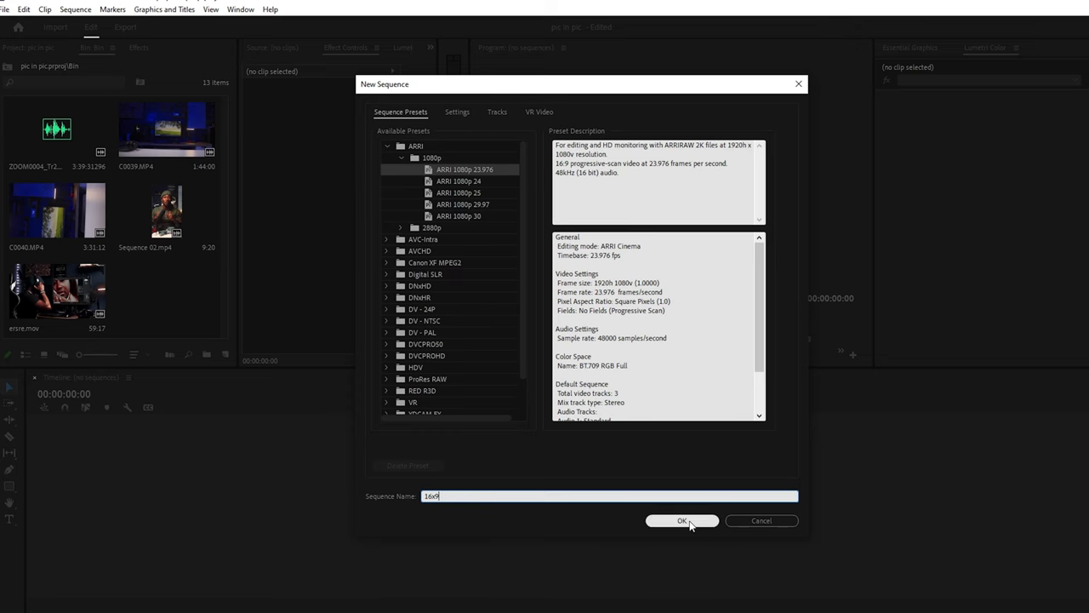
{"action": "left_click", "coordinate": [689, 521]}
{"action": "key", "text": "ctrl+n"}
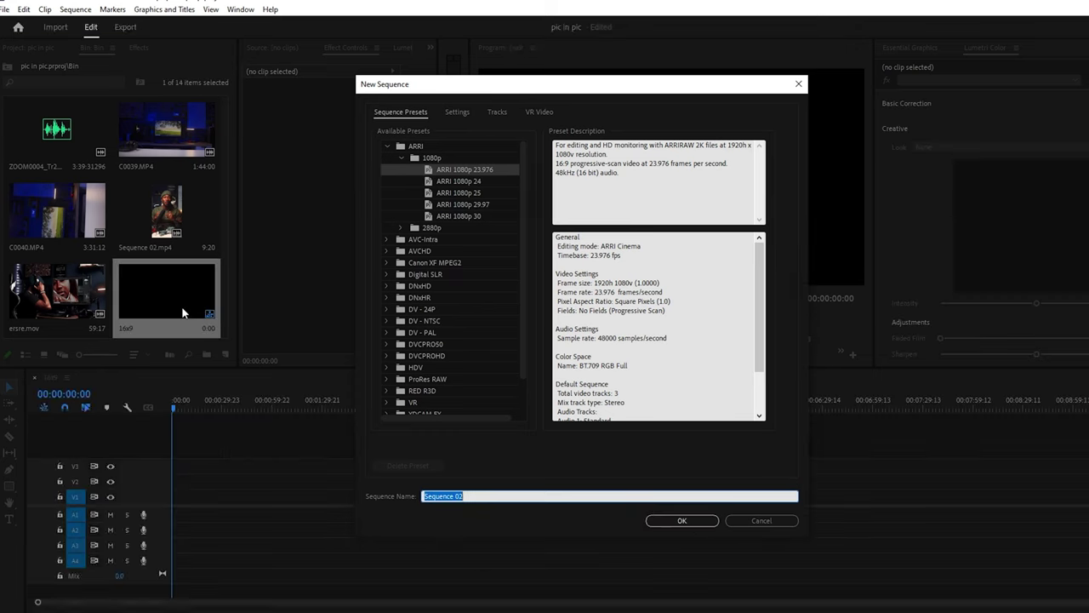
{"action": "left_click", "coordinate": [523, 336]}
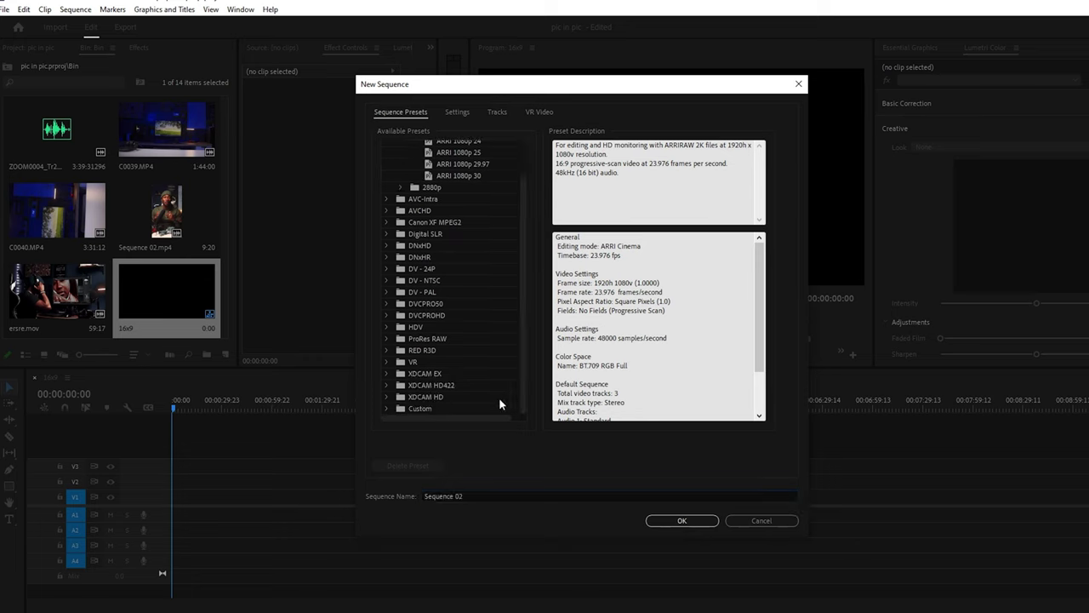
{"action": "left_click", "coordinate": [386, 409]}
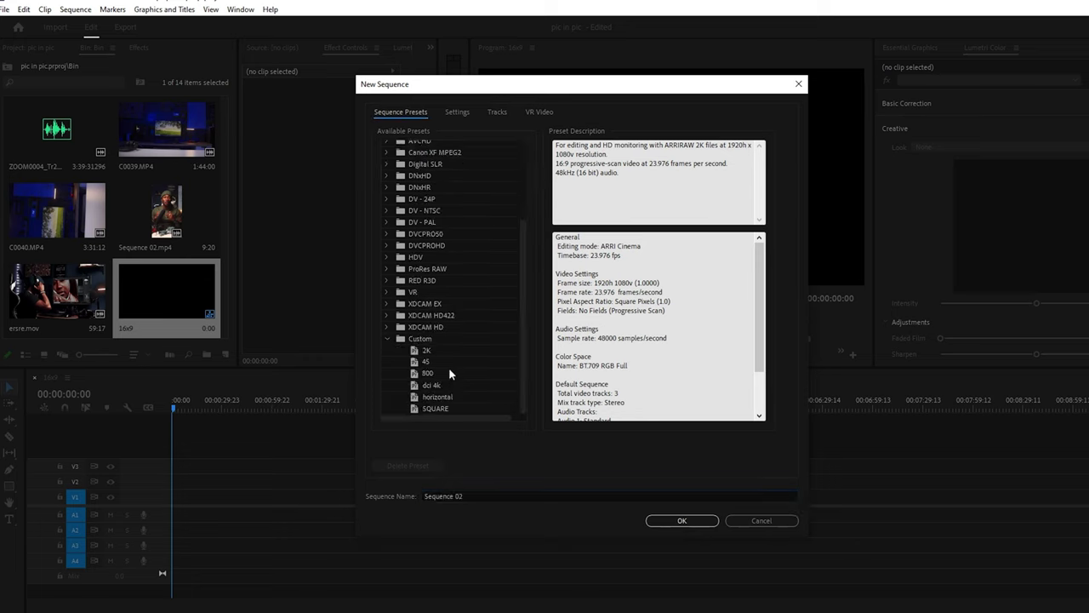
{"action": "left_click", "coordinate": [443, 397]}
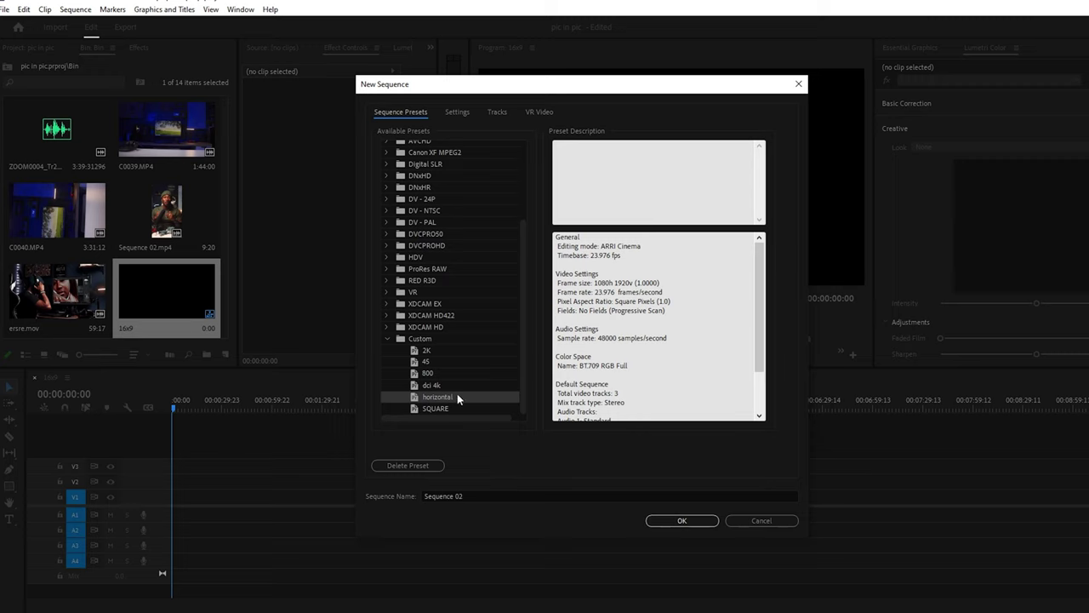
{"action": "left_click", "coordinate": [527, 496]}
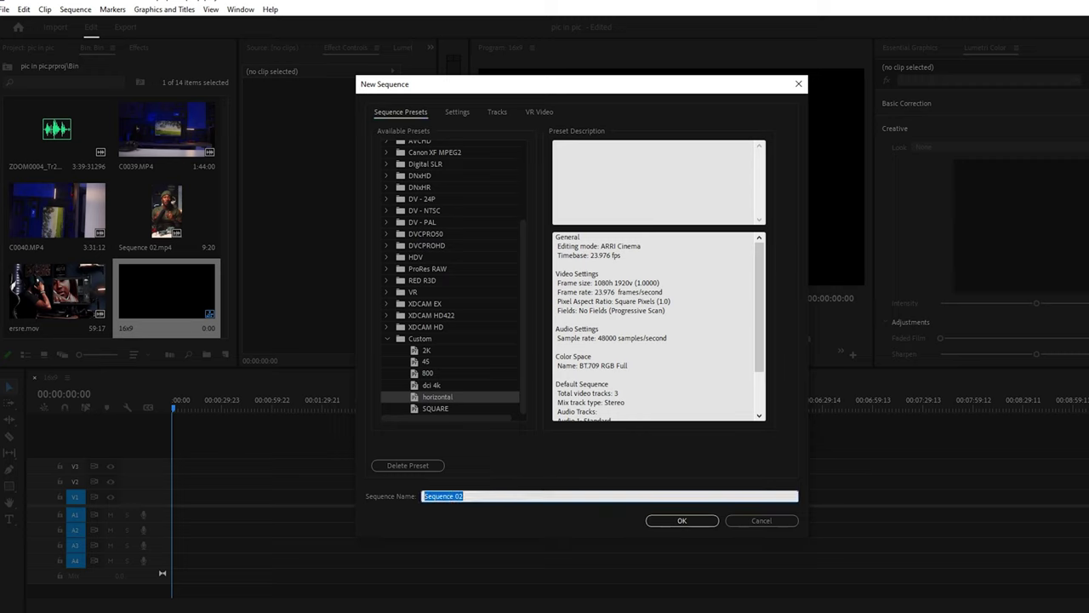
{"action": "type", "text": "16x9"}
{"action": "left_click", "coordinate": [681, 520]}
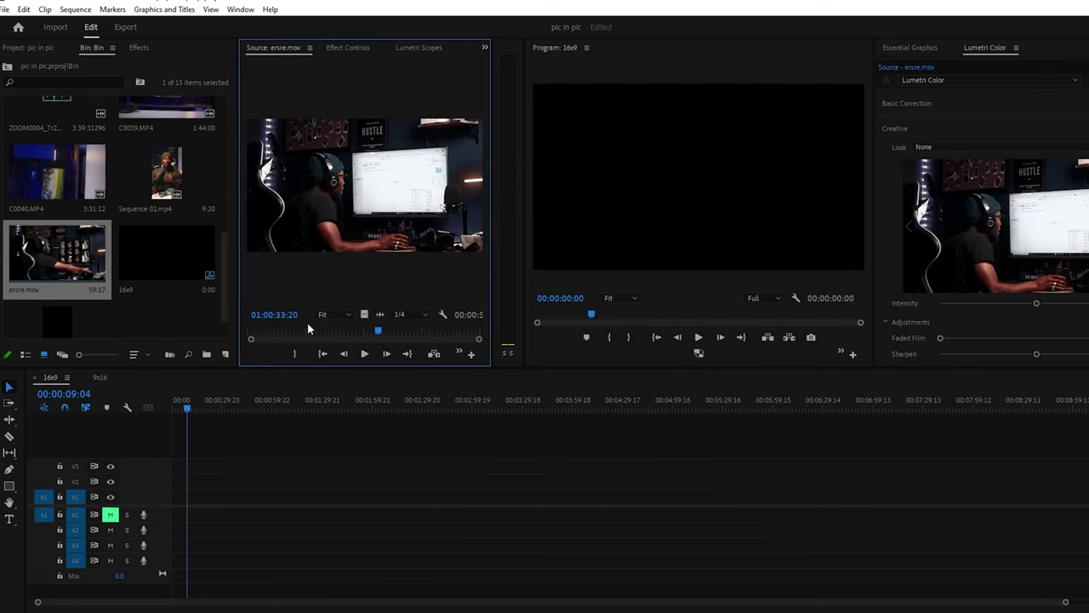
Mark an out point on ersre.mov, place it on V1/A1, and slide it to 00:00
{"action": "left_click", "coordinate": [299, 330]}
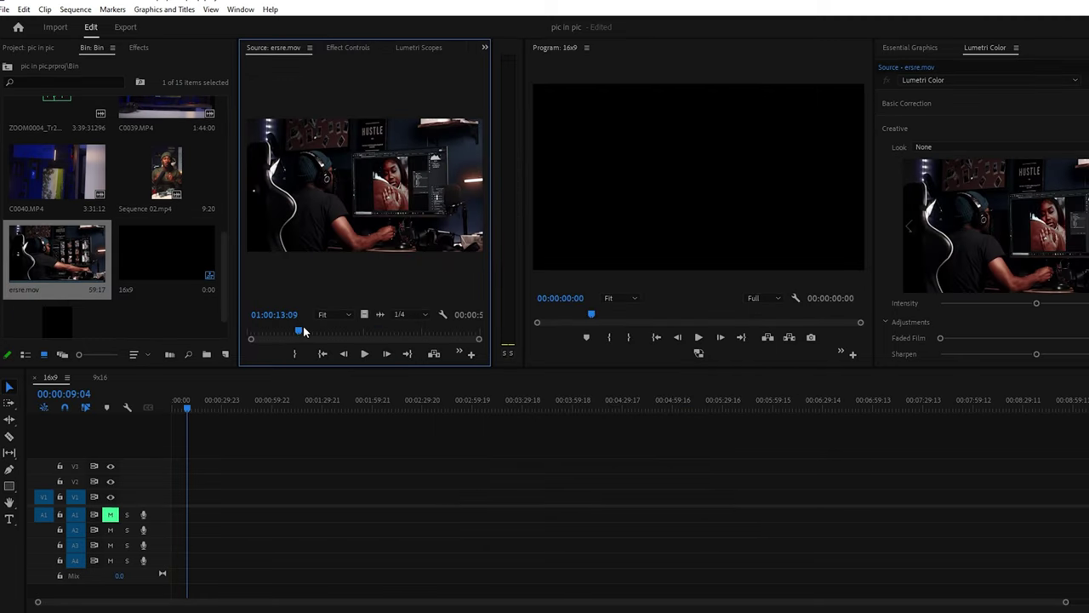
{"action": "left_click", "coordinate": [366, 332]}
{"action": "key", "text": "o"}
{"action": "mouse_move", "coordinate": [338, 221]}
{"action": "left_mouse_down"}
{"action": "mouse_move", "coordinate": [384, 432]}
{"action": "mouse_move", "coordinate": [659, 206]}
{"action": "mouse_move", "coordinate": [824, 181]}
{"action": "mouse_move", "coordinate": [695, 114]}
{"action": "mouse_move", "coordinate": [695, 170]}
{"action": "mouse_move", "coordinate": [576, 182]}
{"action": "mouse_move", "coordinate": [745, 242]}
{"action": "mouse_move", "coordinate": [700, 175]}
{"action": "left_mouse_up"}
{"action": "left_click", "coordinate": [173, 408]}
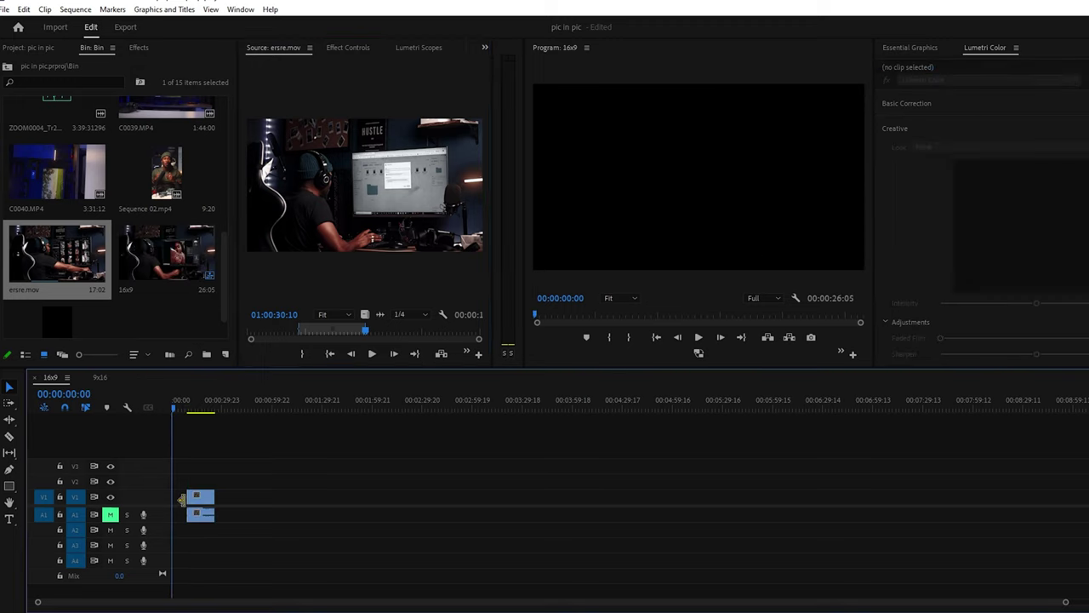
{"action": "left_click_drag", "start_coordinate": [180, 503], "coordinate": [170, 503]}
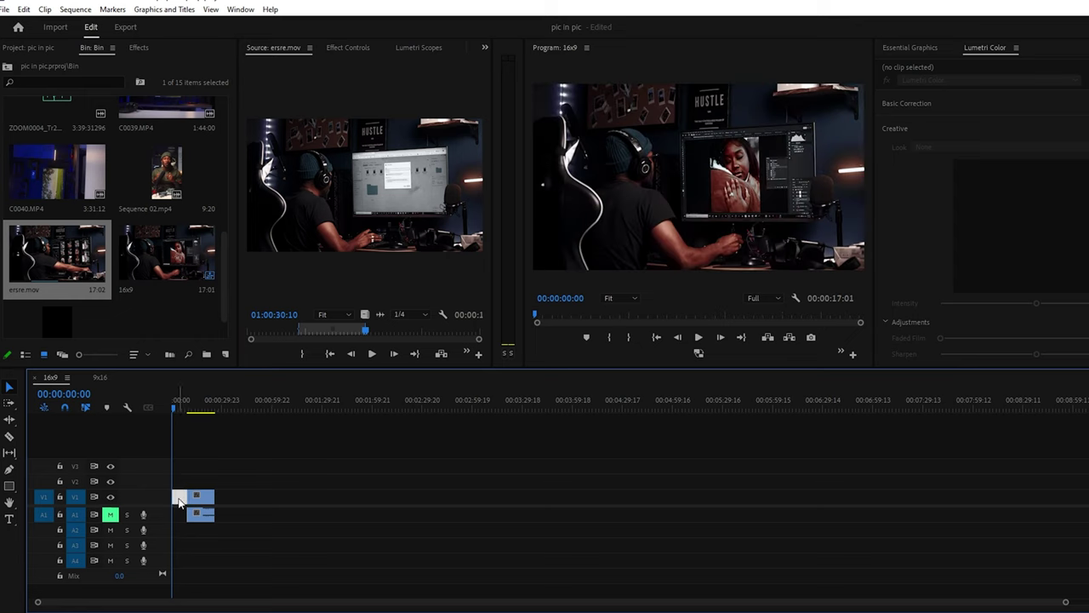
{"action": "left_click", "coordinate": [159, 180]}
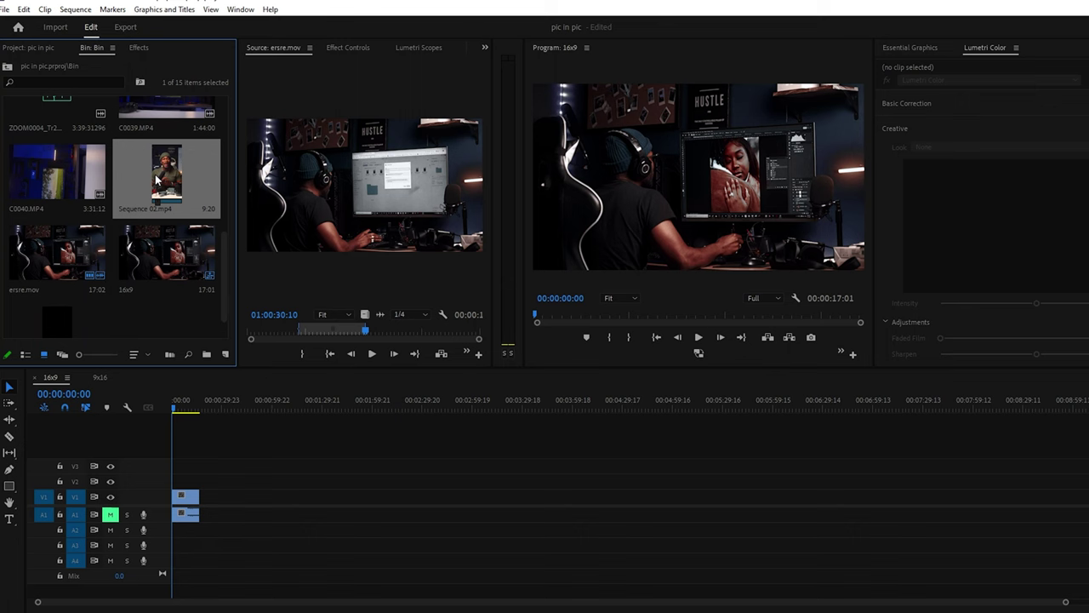
Mark Sequence 02.mp4 from In 3:18 to Out 6:00 in the Source monitor
{"action": "double_click", "coordinate": [156, 181]}
{"action": "left_click_drag", "start_coordinate": [344, 332], "coordinate": [337, 332]}
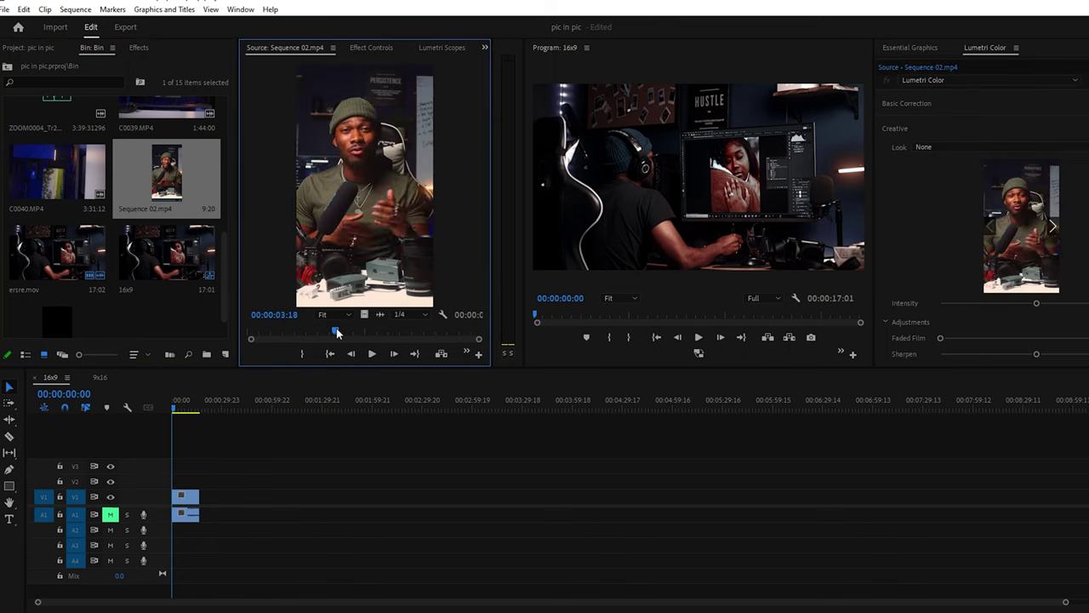
{"action": "key", "text": "i"}
{"action": "left_click", "coordinate": [391, 333]}
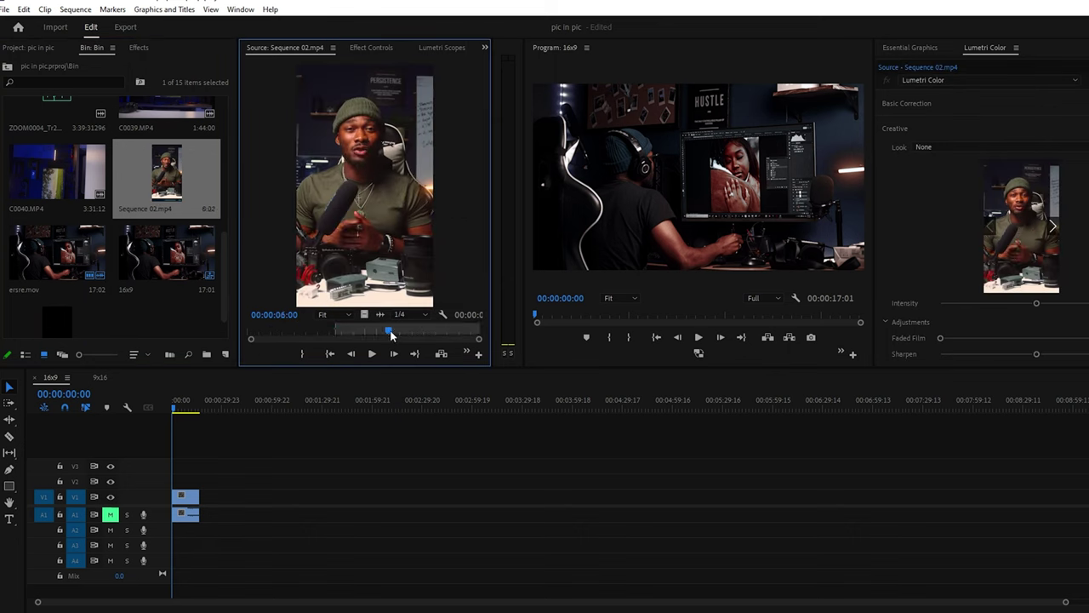
{"action": "key", "text": "o"}
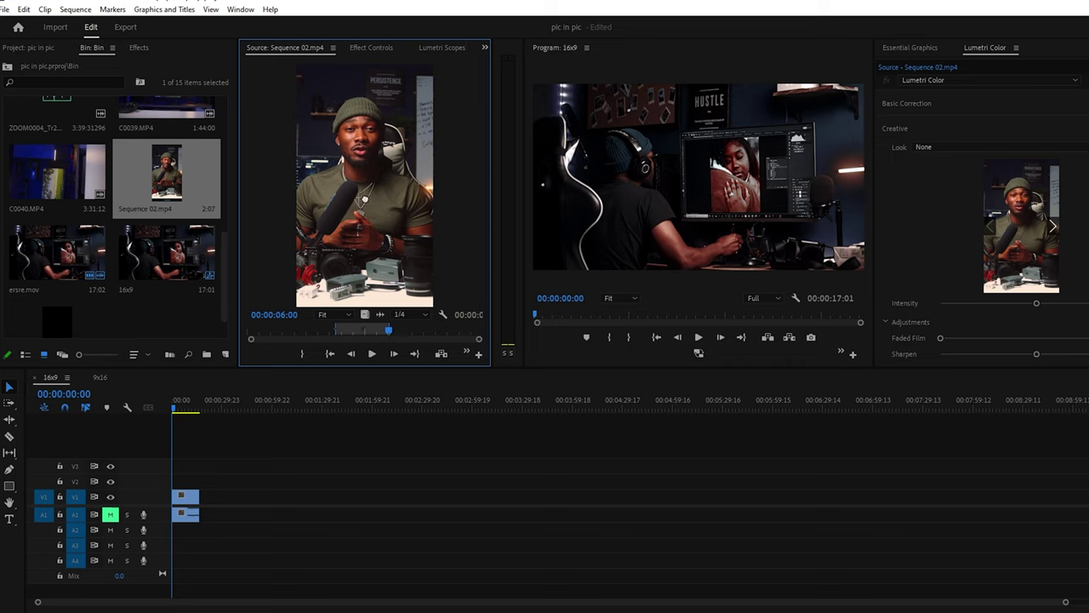
Overlay the excerpt onto track two, shift it to about four seconds, and preview
{"action": "mouse_move", "coordinate": [364, 187]}
{"action": "left_mouse_down"}
{"action": "mouse_move", "coordinate": [680, 177]}
{"action": "mouse_move", "coordinate": [722, 120]}
{"action": "left_mouse_up"}
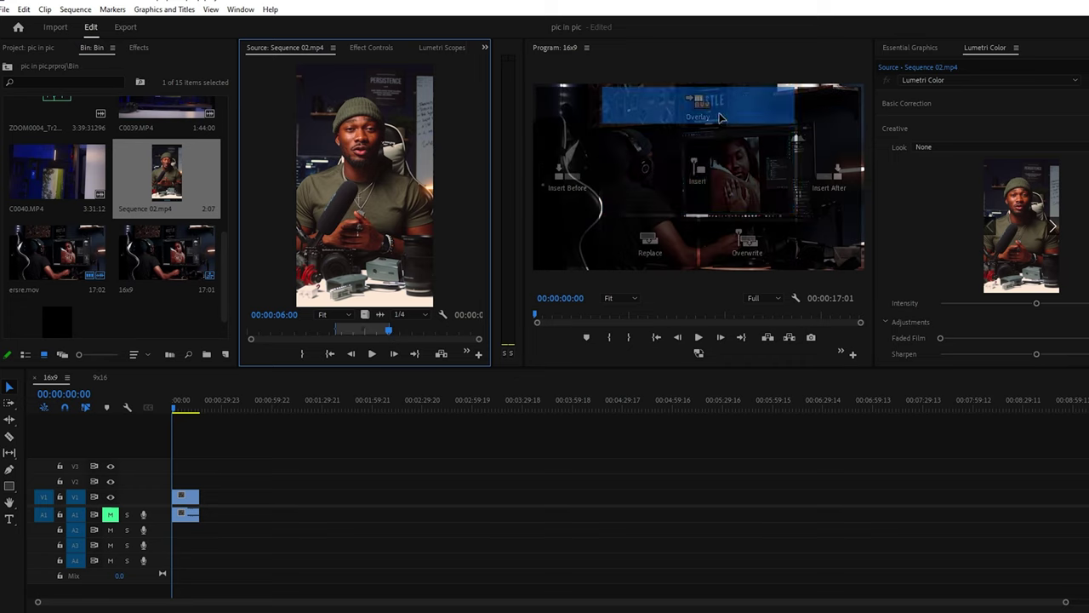
{"action": "left_click_drag", "start_coordinate": [720, 117], "coordinate": [704, 119]}
{"action": "key", "text": "backslash"}
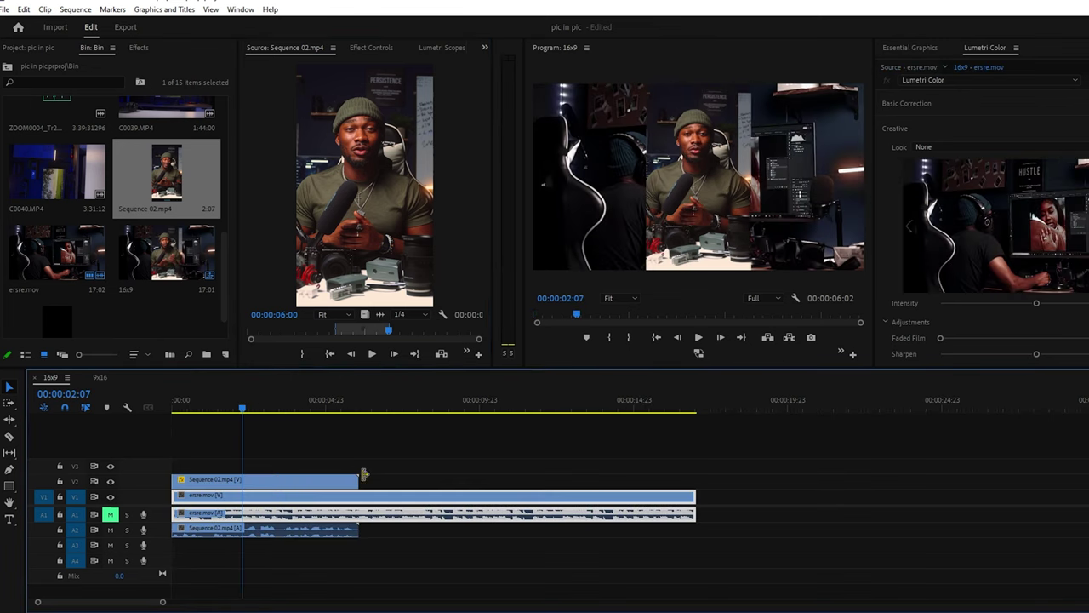
{"action": "left_click_drag", "start_coordinate": [317, 481], "coordinate": [441, 482]}
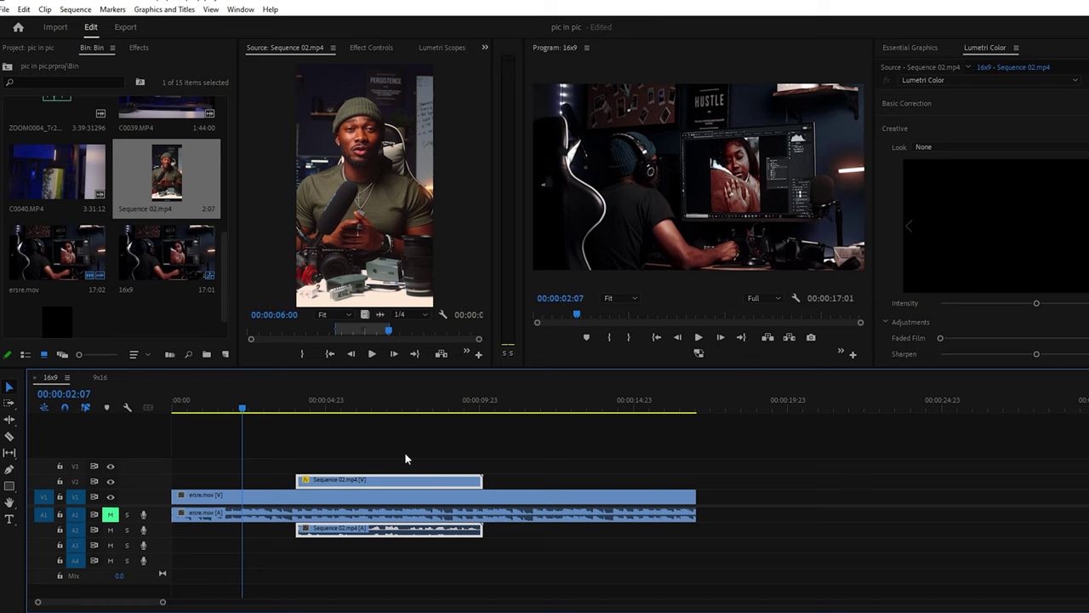
{"action": "key", "text": "space"}
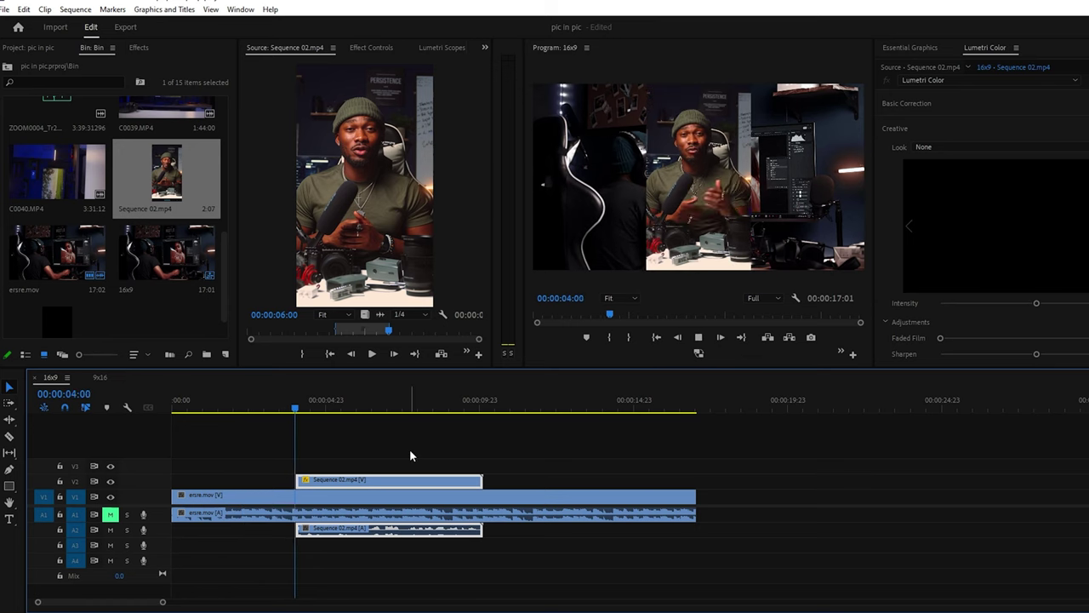
{"action": "key", "text": "space"}
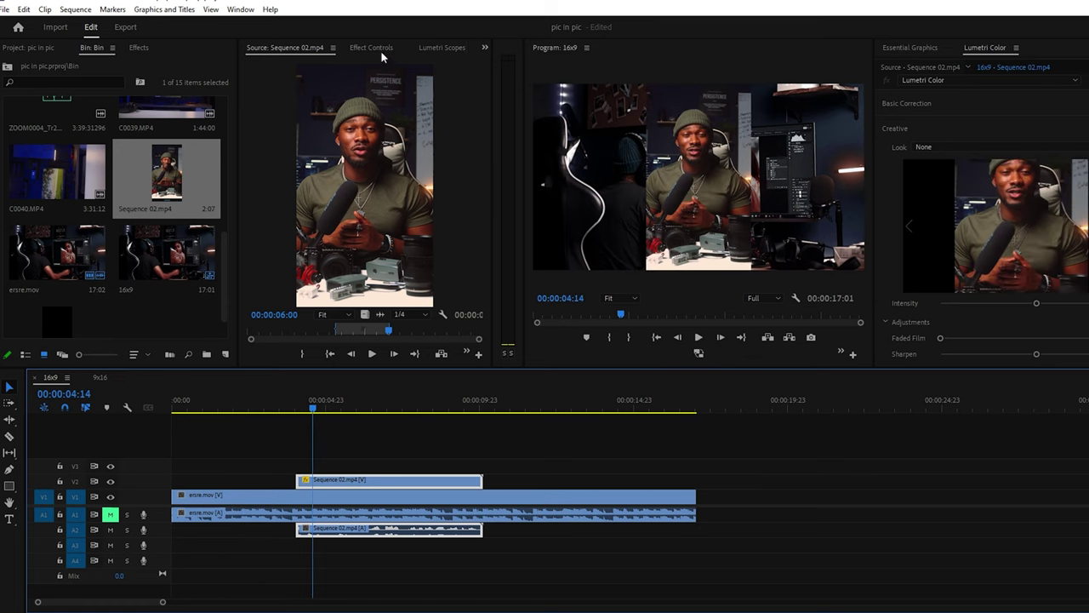
Scale the Sequence 02 overlay to 44.3 and set the ersre.mov Lumetri Saturation to 0
{"action": "left_click", "coordinate": [378, 49]}
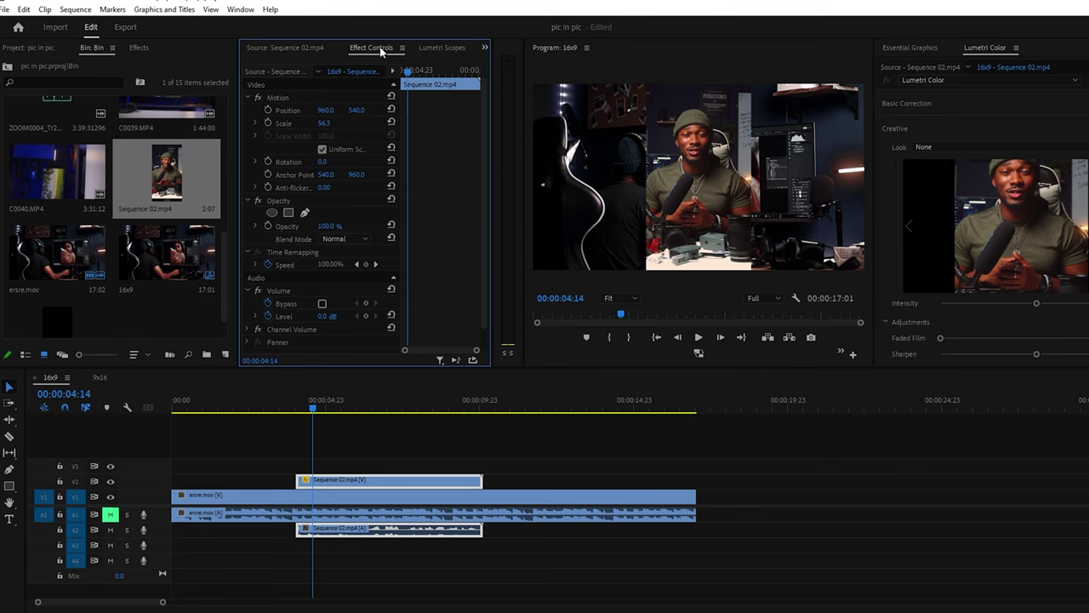
{"action": "double_click", "coordinate": [391, 479]}
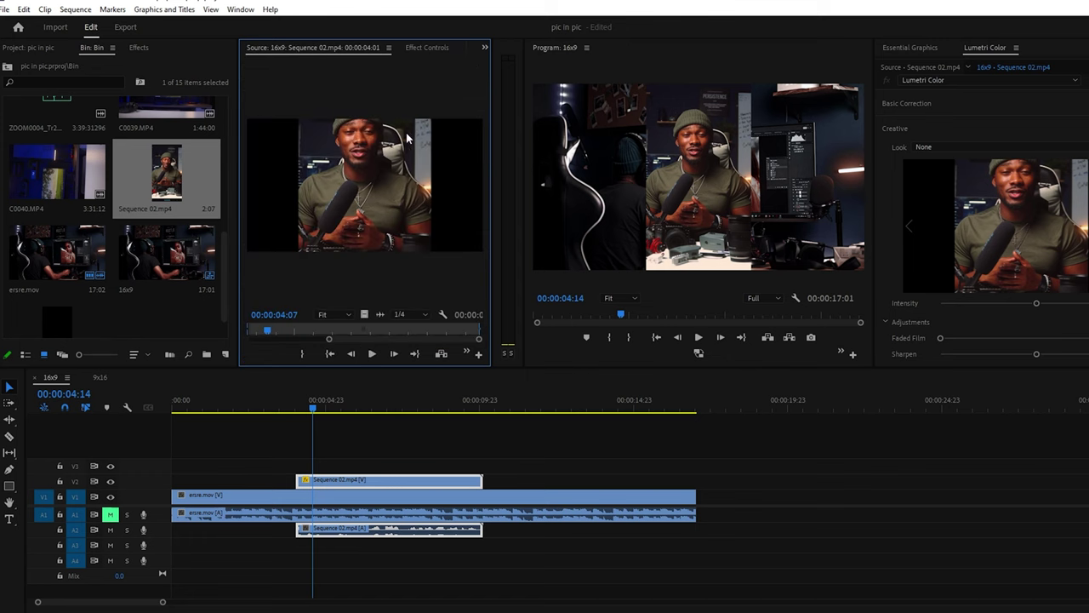
{"action": "left_click", "coordinate": [426, 47]}
{"action": "mouse_move", "coordinate": [324, 123]}
{"action": "left_mouse_down"}
{"action": "mouse_move", "coordinate": [306, 123]}
{"action": "mouse_move", "coordinate": [357, 110]}
{"action": "mouse_move", "coordinate": [286, 110]}
{"action": "mouse_move", "coordinate": [378, 109]}
{"action": "mouse_move", "coordinate": [318, 110]}
{"action": "left_mouse_up"}
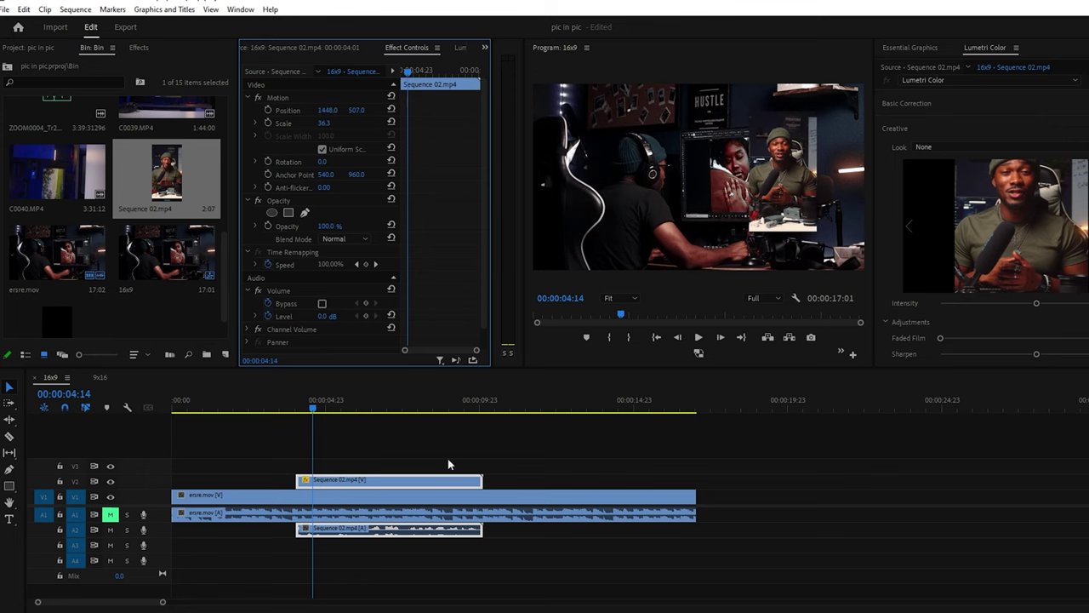
{"action": "left_click", "coordinate": [967, 105]}
{"action": "left_click_drag", "start_coordinate": [1036, 246], "coordinate": [928, 255]}
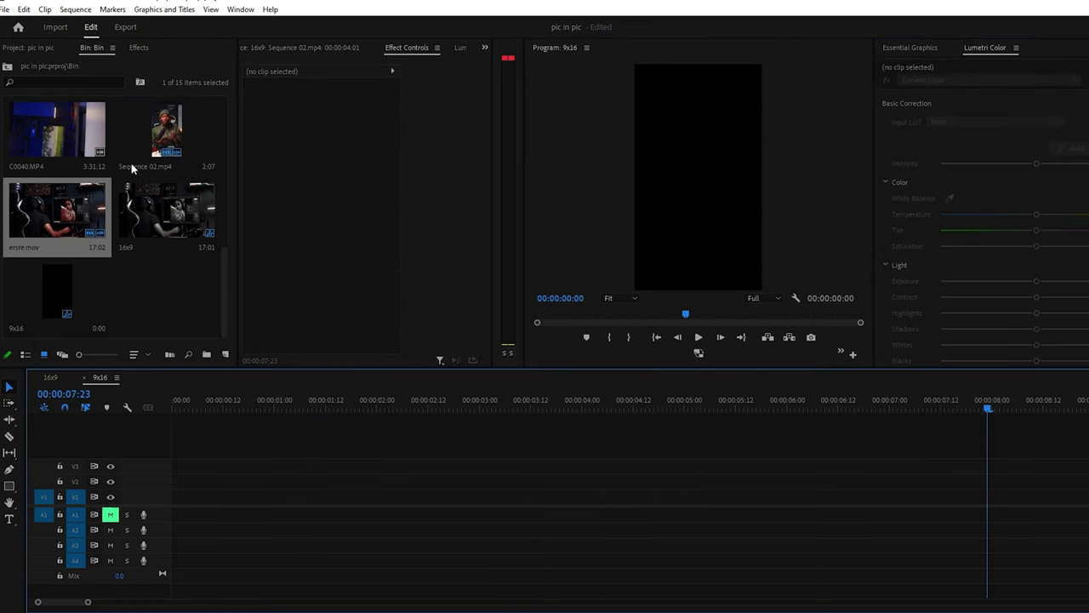
Place Sequence 02.mp4 on V1/A1 of 9x16 and extend it to about six seconds
{"action": "left_click", "coordinate": [132, 168]}
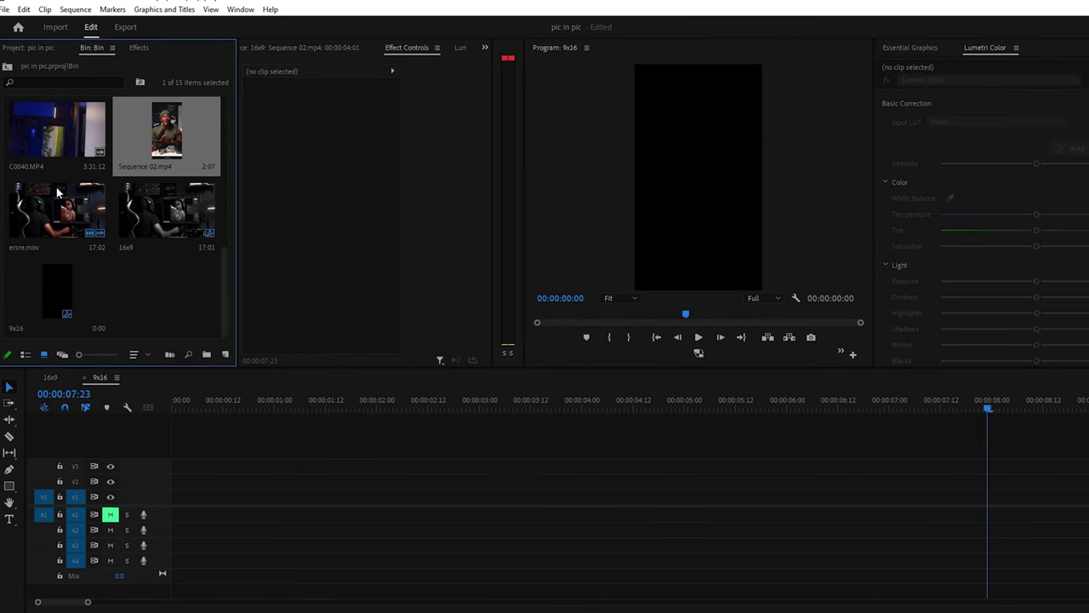
{"action": "scroll", "coordinate": [130, 216], "scroll_direction": "up", "scroll_amount": 2}
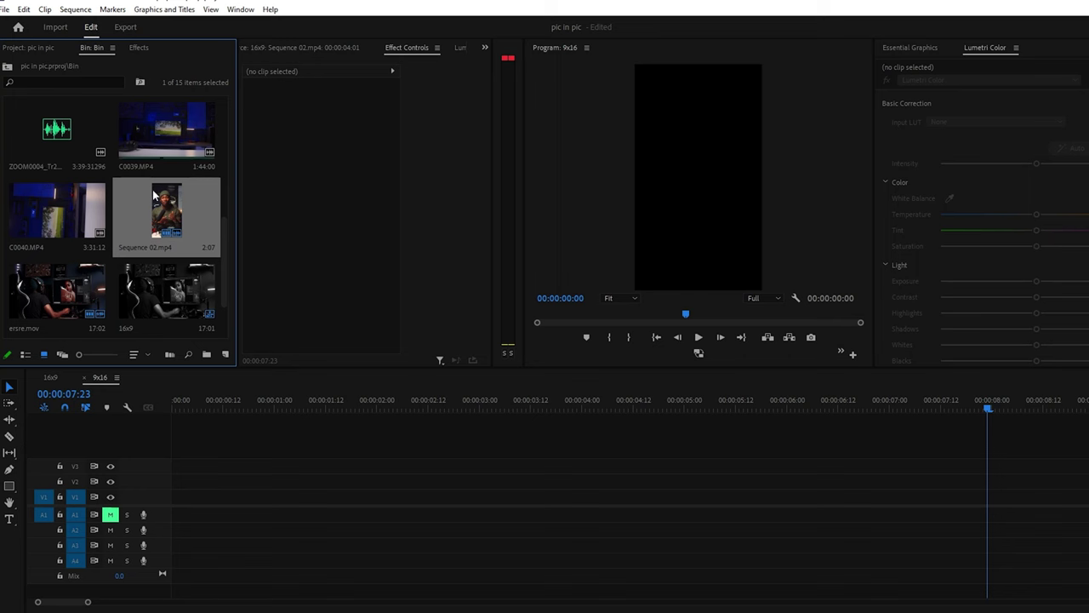
{"action": "left_click_drag", "start_coordinate": [154, 196], "coordinate": [173, 502]}
{"action": "left_click", "coordinate": [239, 411]}
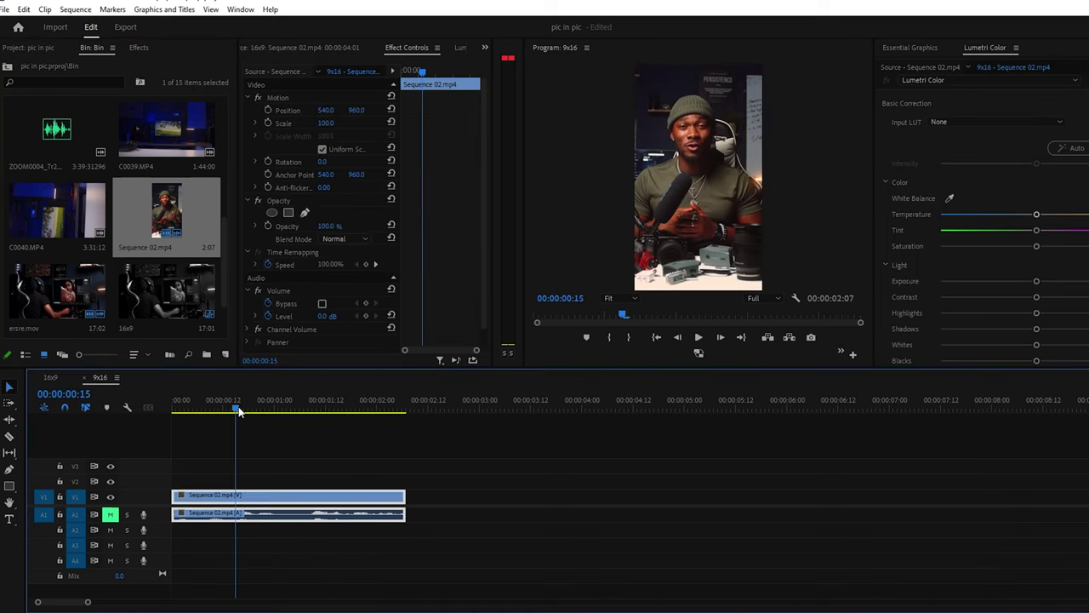
{"action": "left_click_drag", "start_coordinate": [405, 496], "coordinate": [963, 485]}
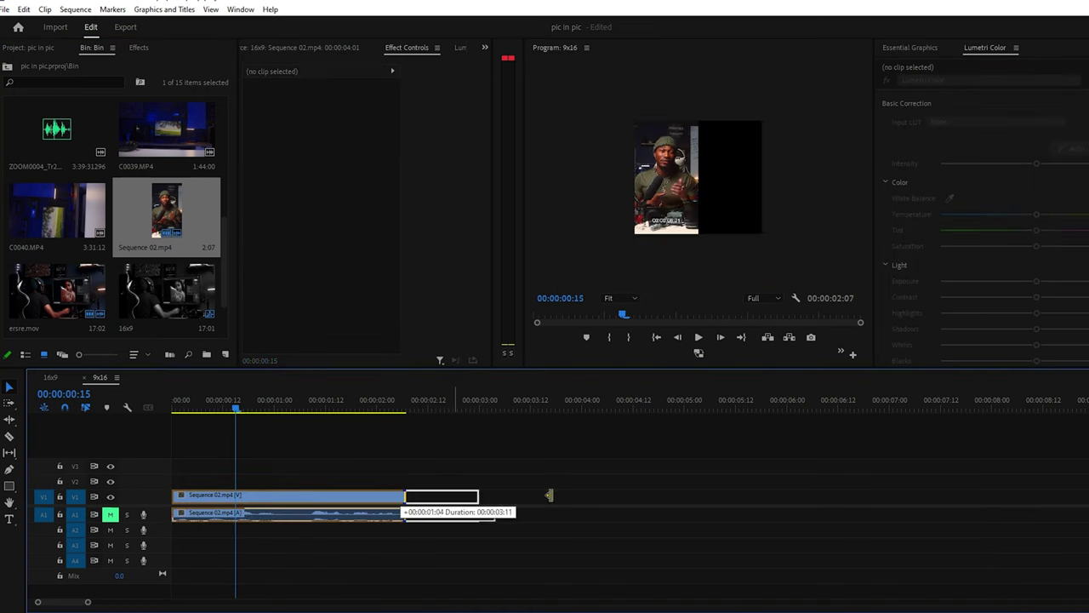
{"action": "left_click", "coordinate": [297, 506]}
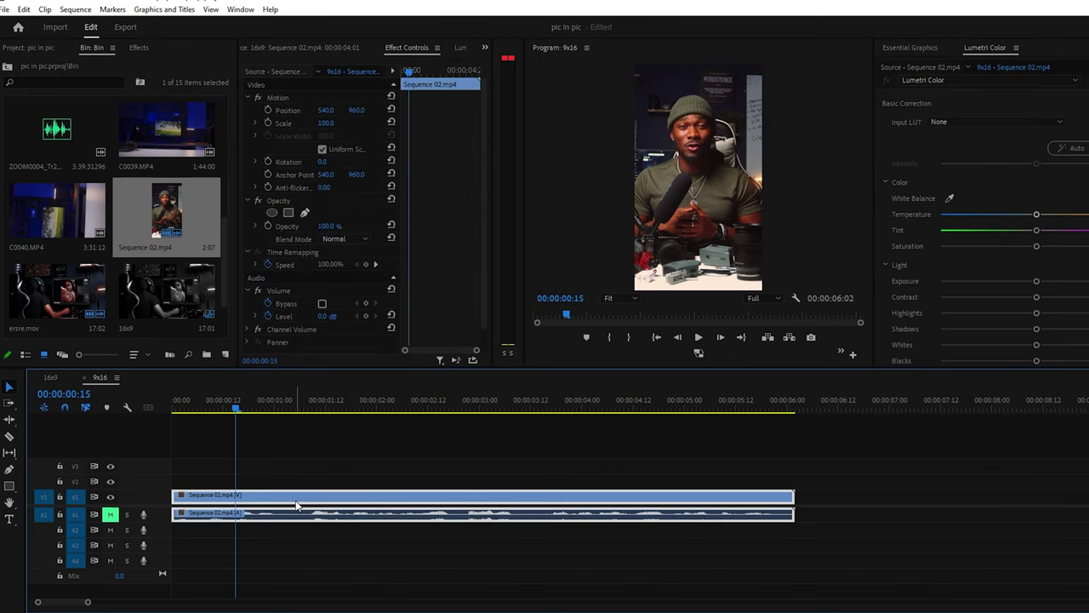
{"action": "left_click", "coordinate": [416, 406]}
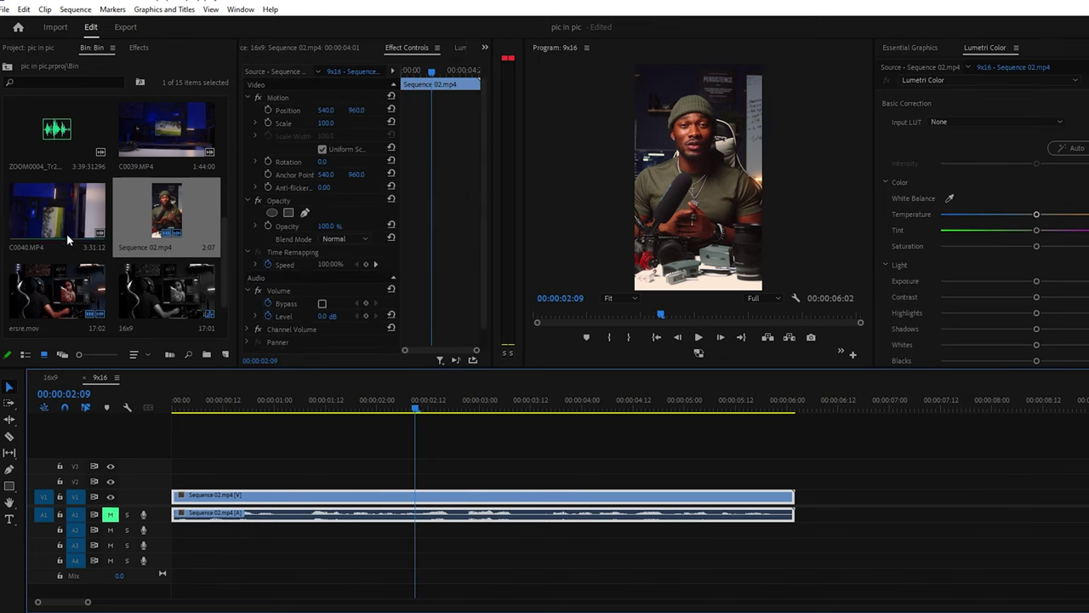
{"action": "scroll", "coordinate": [77, 272], "scroll_direction": "down", "scroll_amount": 2}
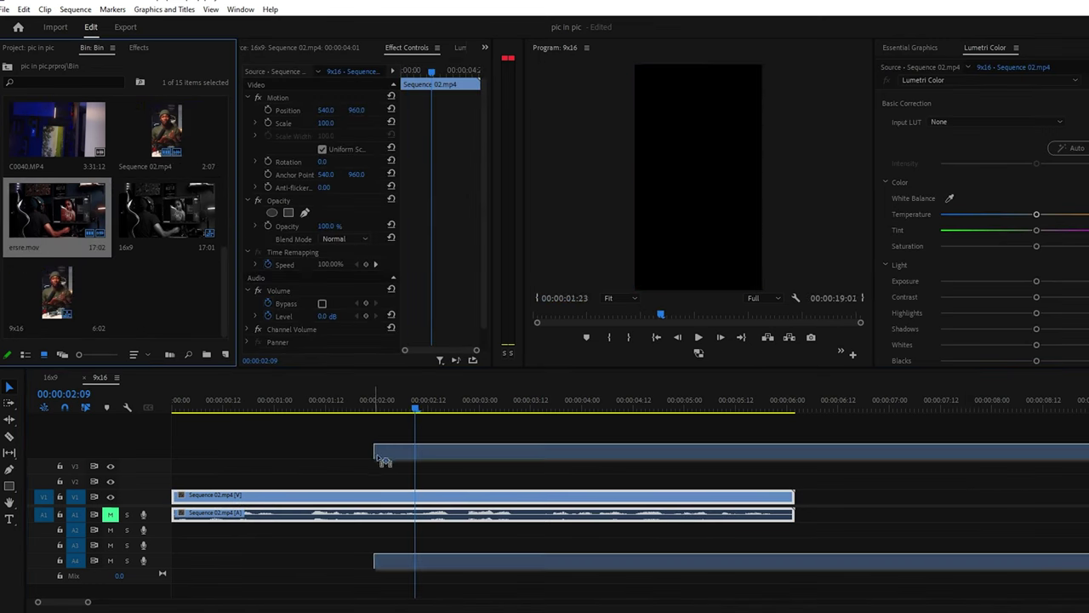
Add ersre.mov on V2 at two seconds, cut it at 5:11, and delete the tail
{"action": "left_click_drag", "start_coordinate": [66, 219], "coordinate": [378, 481]}
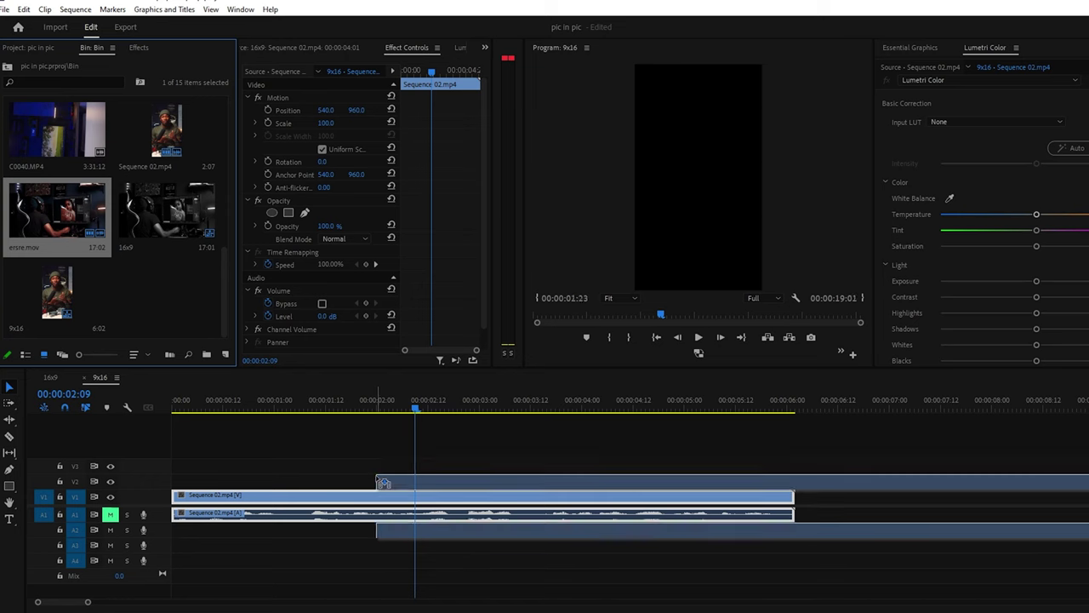
{"action": "left_click", "coordinate": [732, 407]}
{"action": "left_click", "coordinate": [769, 476]}
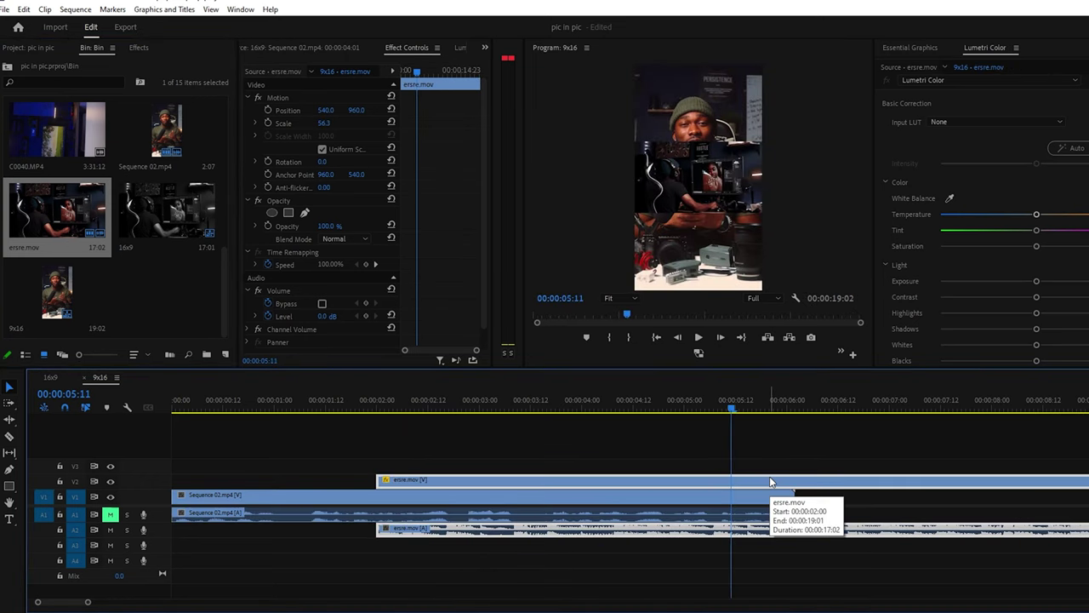
{"action": "key", "text": "ctrl+k"}
{"action": "key", "text": "Delete"}
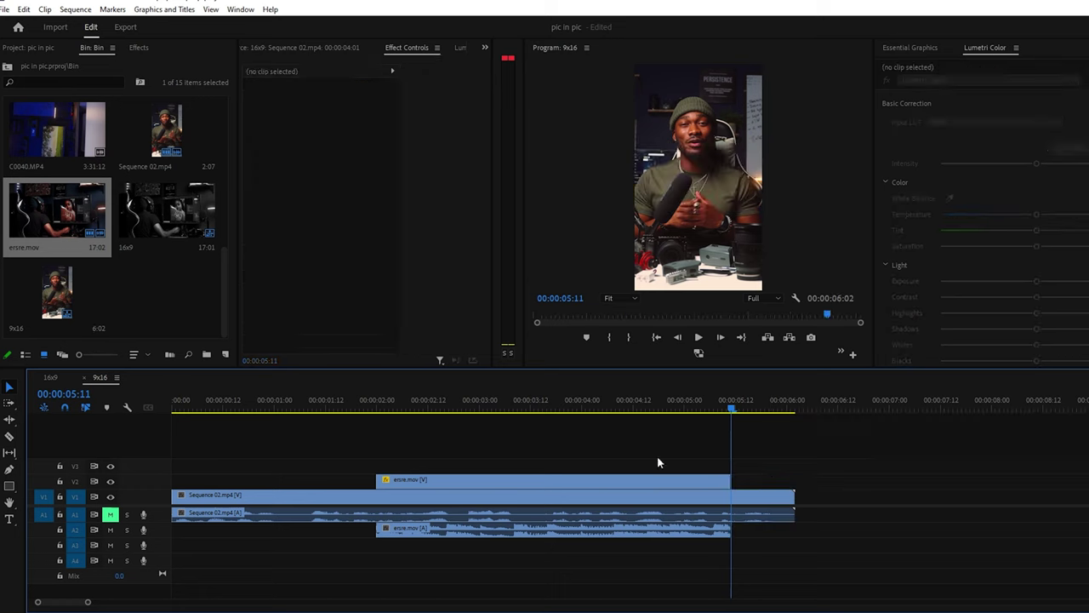
Save the project and scale the ersre.mov inset down to about 40%
{"action": "left_click", "coordinate": [485, 410]}
{"action": "left_click", "coordinate": [545, 482]}
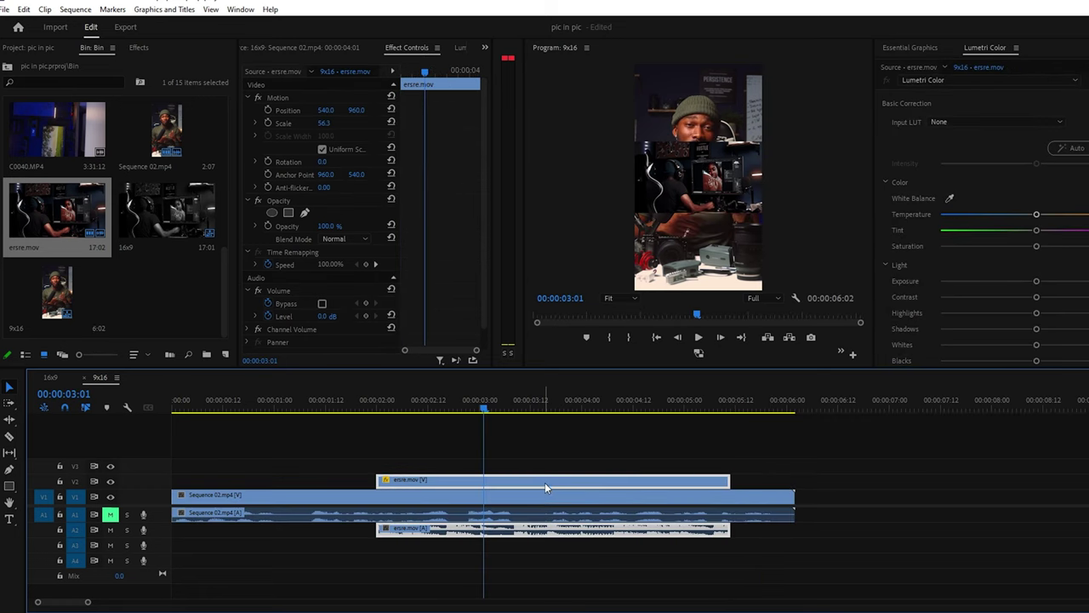
{"action": "key", "text": "ctrl+s"}
{"action": "mouse_move", "coordinate": [325, 125]}
{"action": "left_mouse_down"}
{"action": "mouse_move", "coordinate": [314, 124]}
{"action": "mouse_move", "coordinate": [391, 109]}
{"action": "left_mouse_up"}
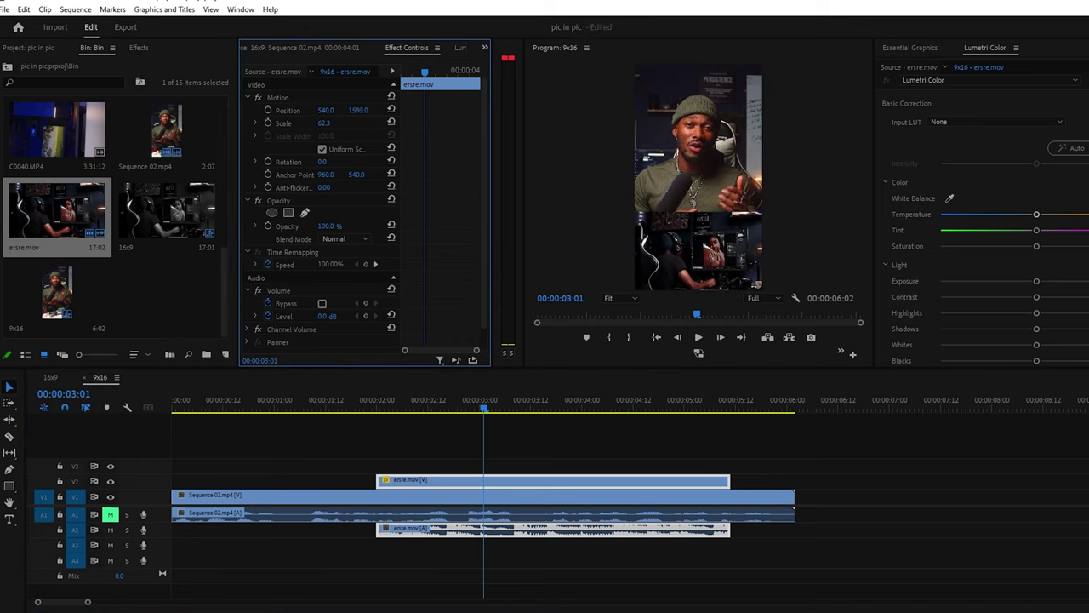
Play back the 9x16 sequence to check the inset layout
{"action": "left_click", "coordinate": [444, 514]}
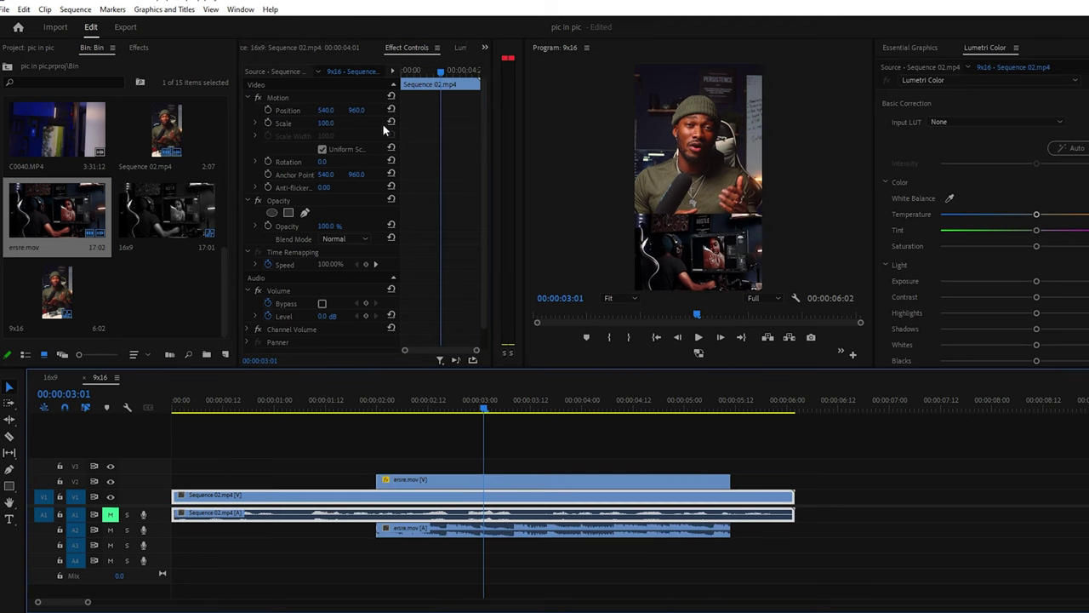
{"action": "key", "text": "space"}
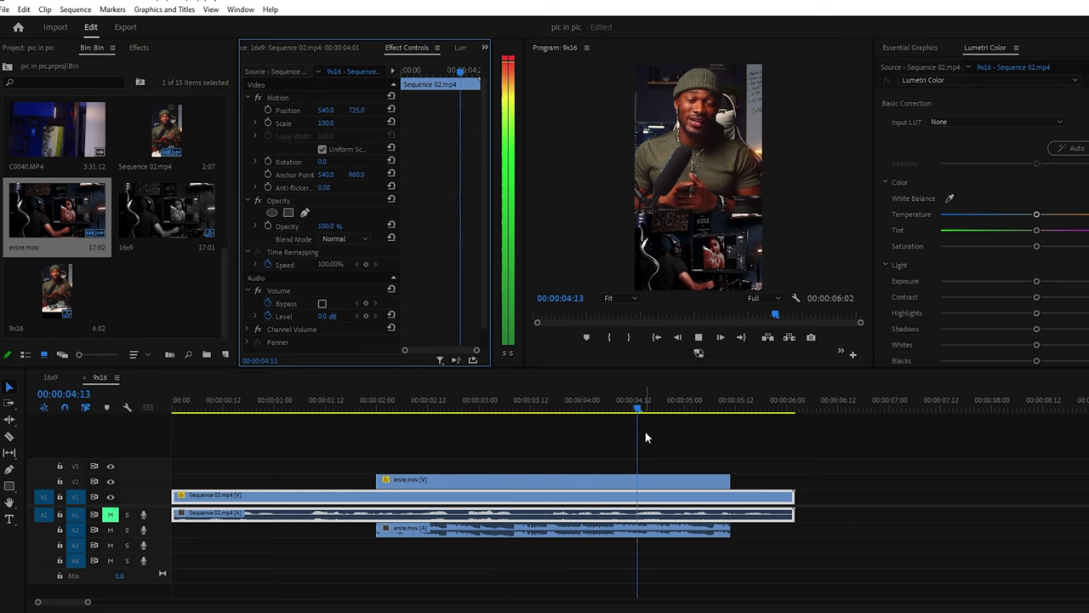
{"action": "key", "text": "space"}
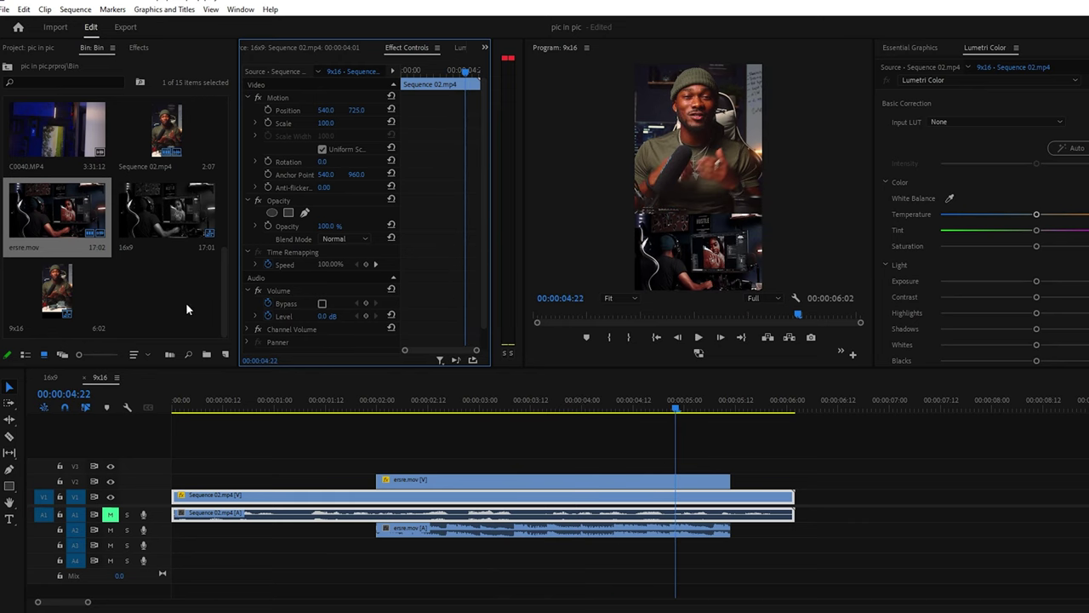
{"action": "scroll", "coordinate": [186, 302], "scroll_direction": "up", "scroll_amount": 2}
{"action": "scroll", "coordinate": [186, 303], "scroll_direction": "down", "scroll_amount": 2}
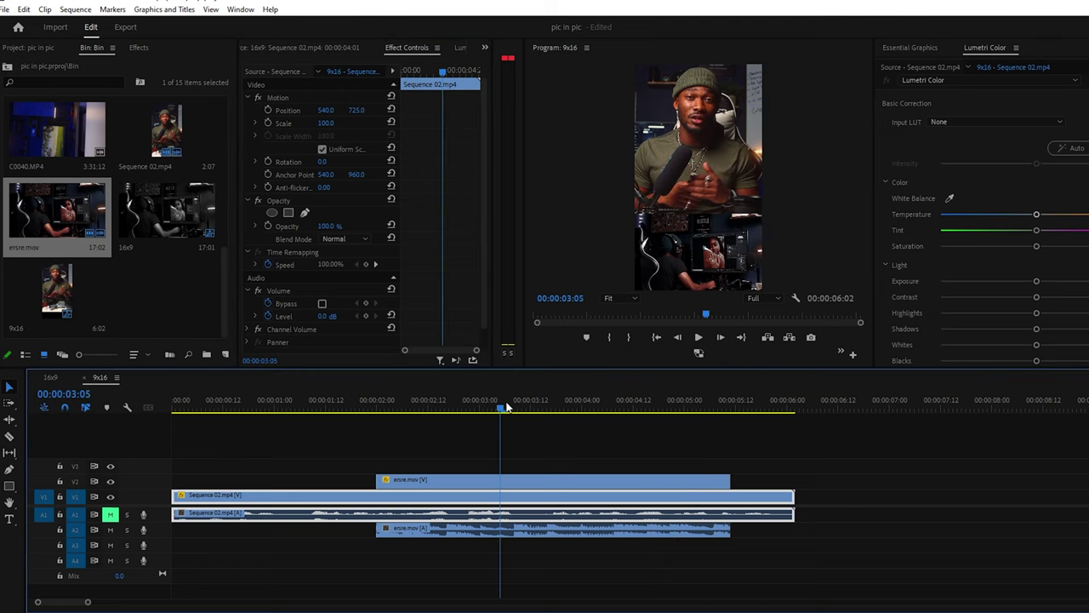
{"action": "left_click_drag", "start_coordinate": [503, 402], "coordinate": [530, 402]}
{"action": "left_click", "coordinate": [555, 479]}
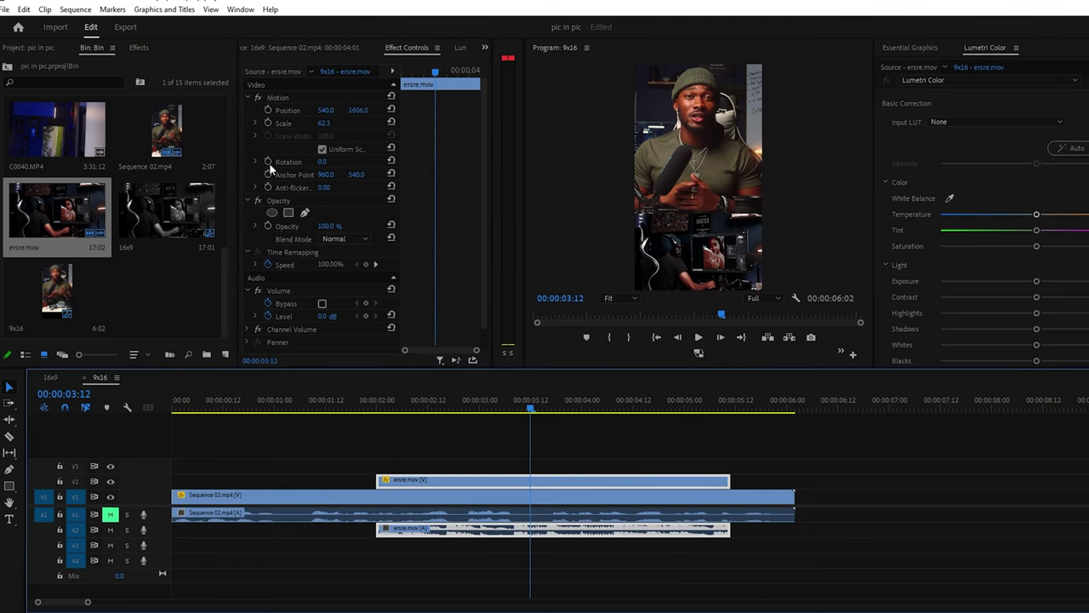
{"action": "left_click", "coordinate": [638, 497]}
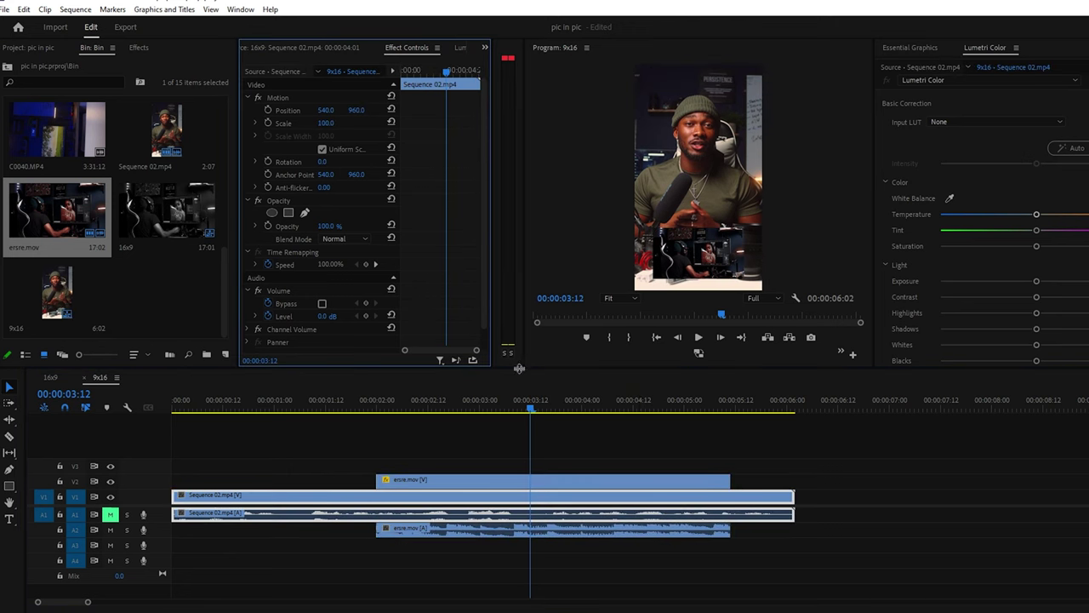
Alt-drag a copy of ersre.mov onto V3, rescale it to about 72%, and raise it
{"action": "left_click", "coordinate": [548, 483]}
{"action": "left_click_drag", "start_coordinate": [548, 482], "coordinate": [557, 461]}
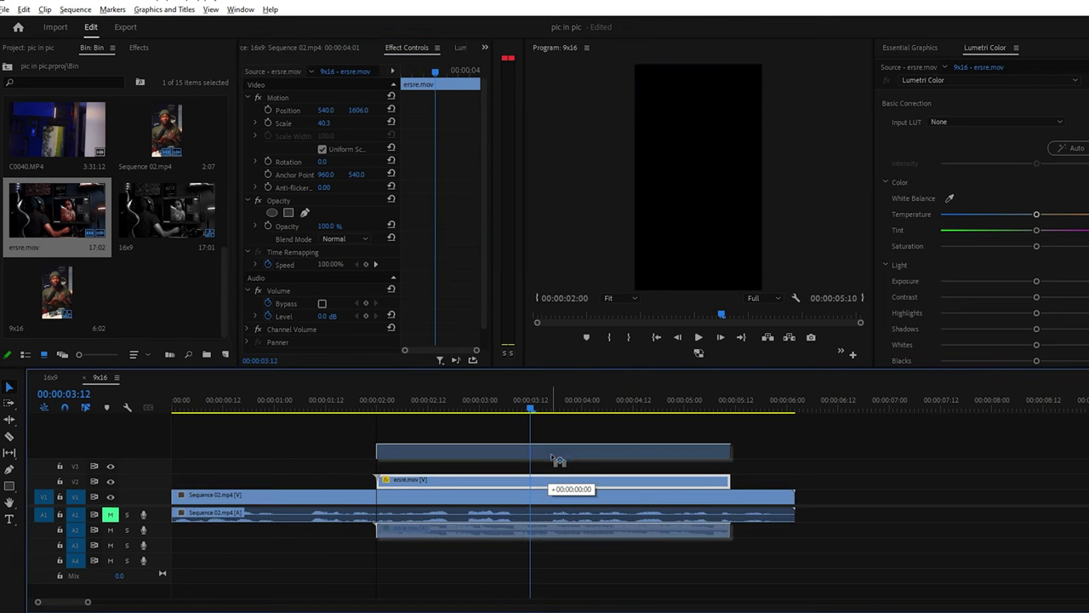
{"action": "mouse_move", "coordinate": [324, 122]}
{"action": "left_mouse_down"}
{"action": "mouse_move", "coordinate": [307, 123]}
{"action": "mouse_move", "coordinate": [334, 124]}
{"action": "left_mouse_up"}
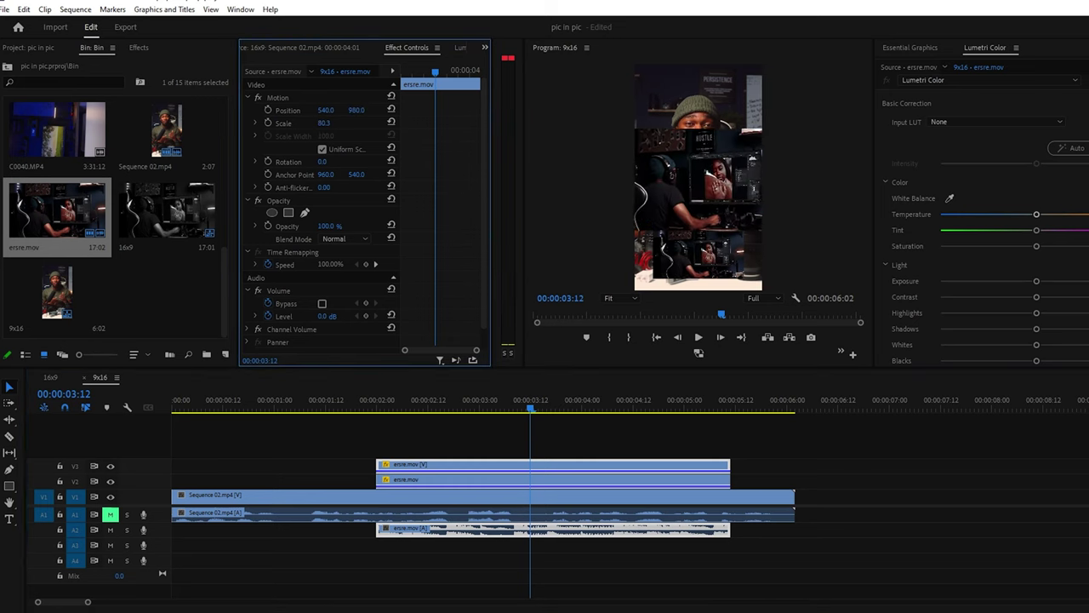
{"action": "left_click_drag", "start_coordinate": [356, 110], "coordinate": [330, 110]}
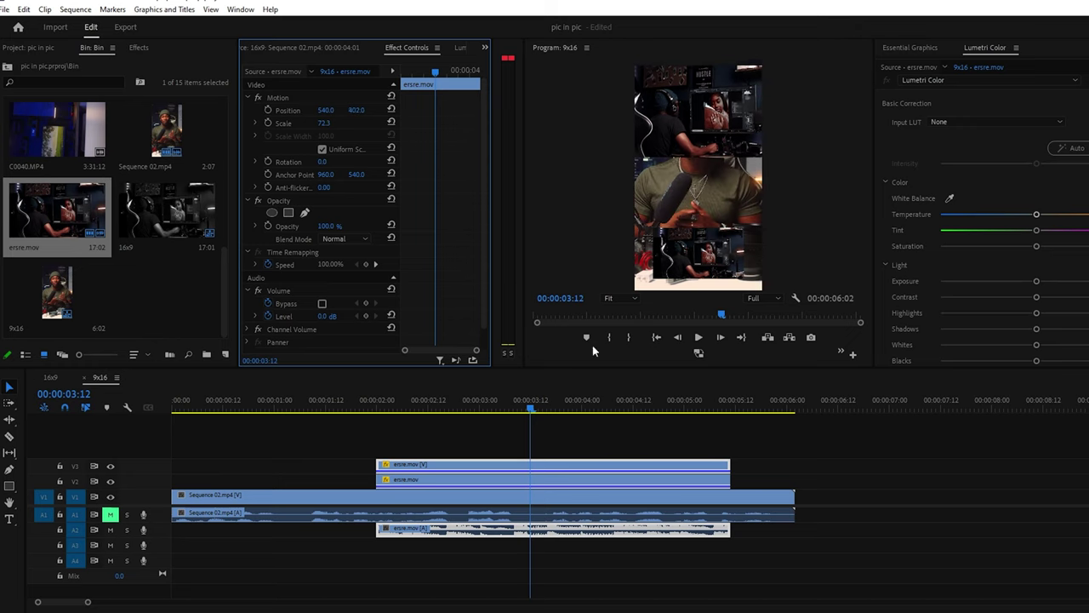
Lower the Sequence 02 picture and push the bottom ersre.mov overlay to Y 1711
{"action": "left_click", "coordinate": [567, 502]}
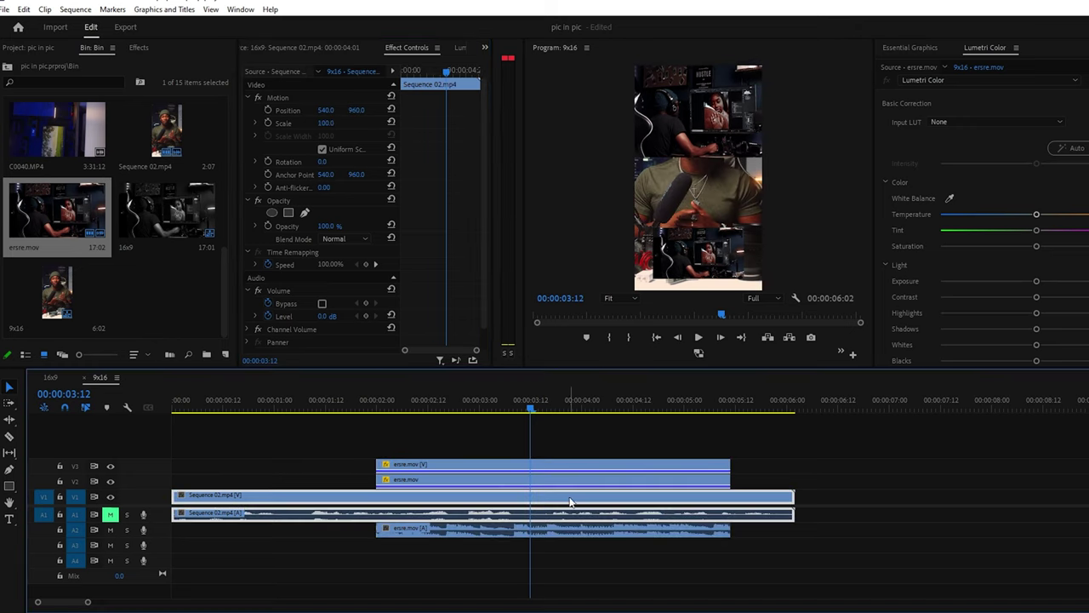
{"action": "left_click_drag", "start_coordinate": [354, 110], "coordinate": [400, 110]}
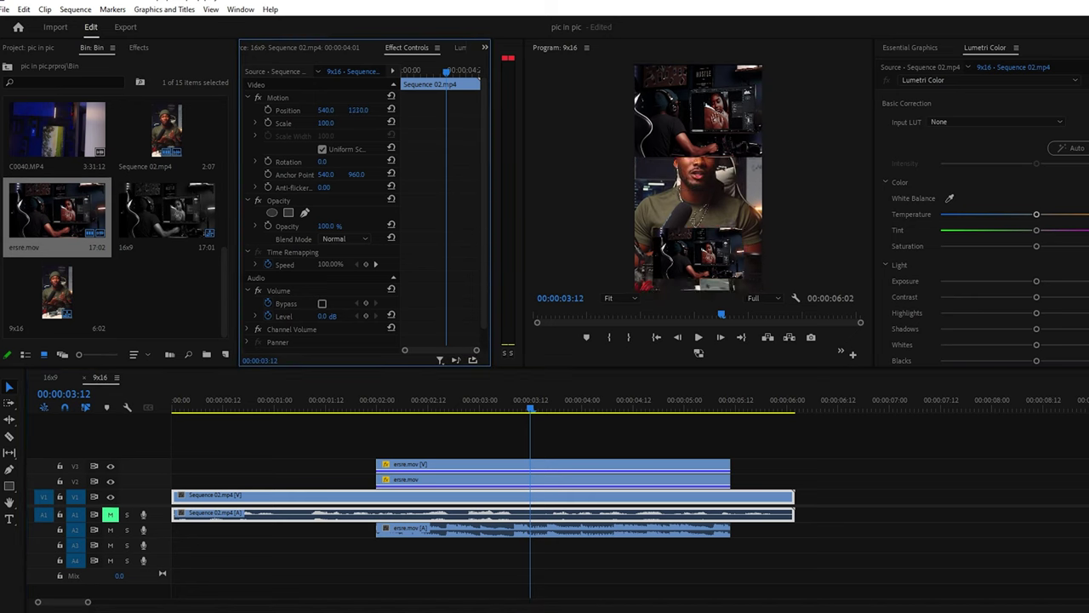
{"action": "left_click", "coordinate": [603, 482]}
{"action": "left_click_drag", "start_coordinate": [363, 110], "coordinate": [385, 110]}
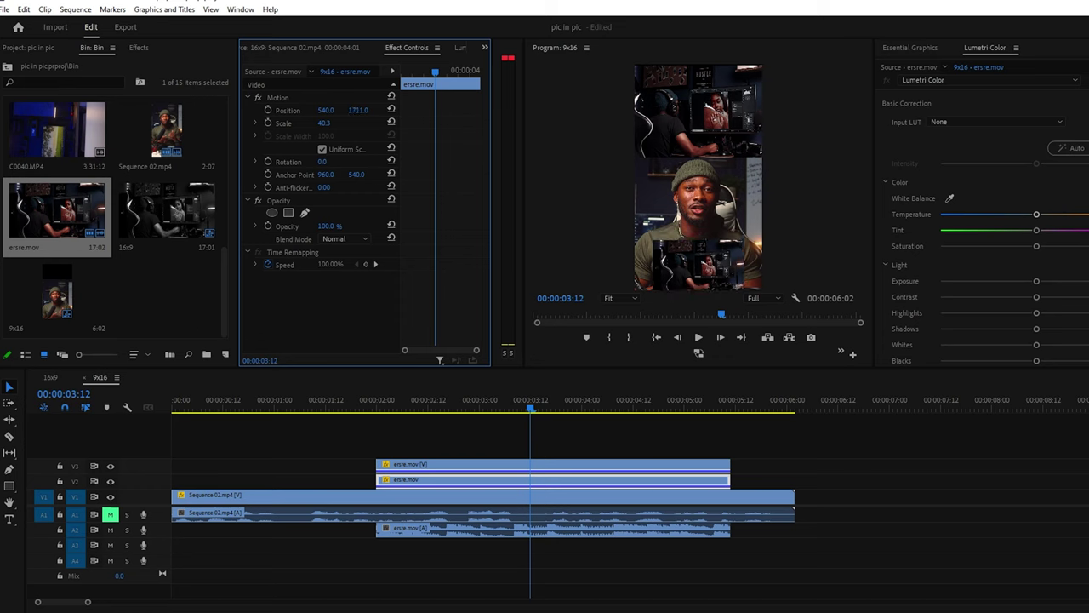
{"action": "key", "text": "space"}
{"action": "key", "text": "space"}
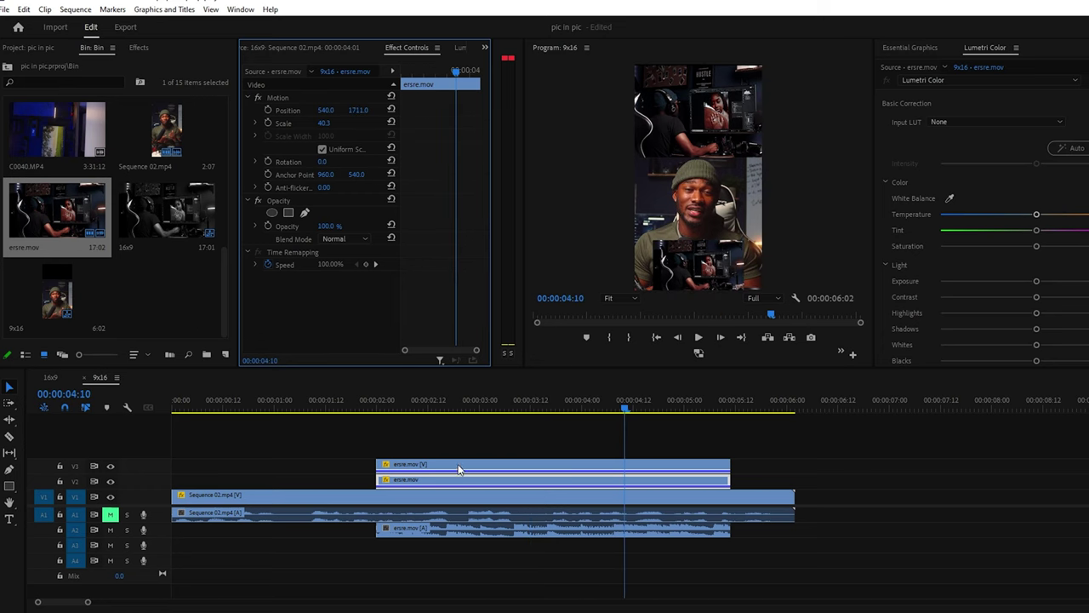
{"action": "left_click_drag", "start_coordinate": [86, 603], "coordinate": [206, 604]}
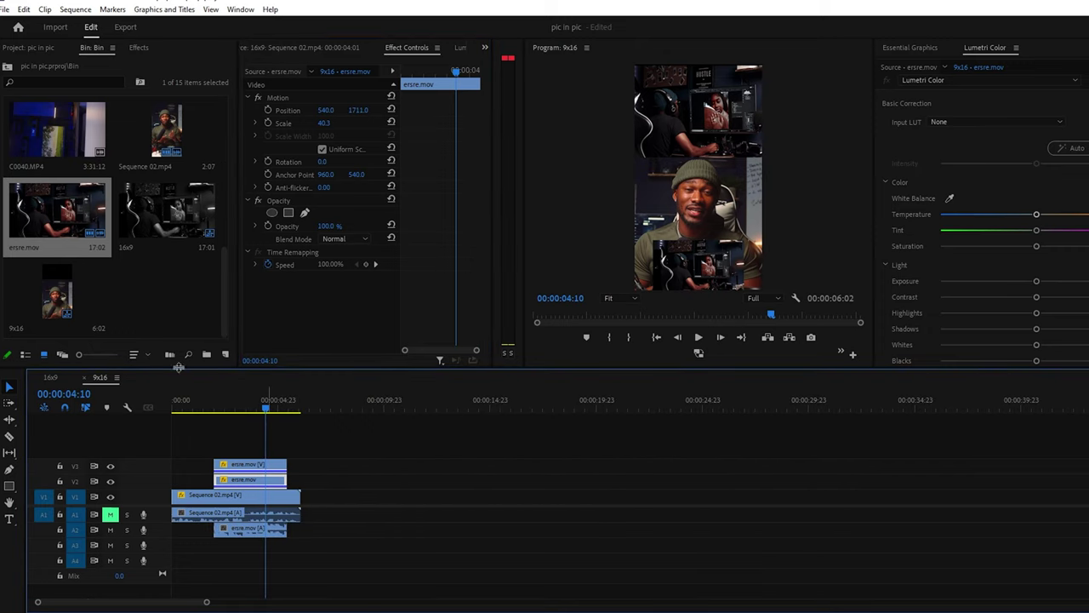
Adjust, then reset Lumetri Saturation and Tint on the base Sequence 02 clip
{"action": "left_click", "coordinate": [249, 411]}
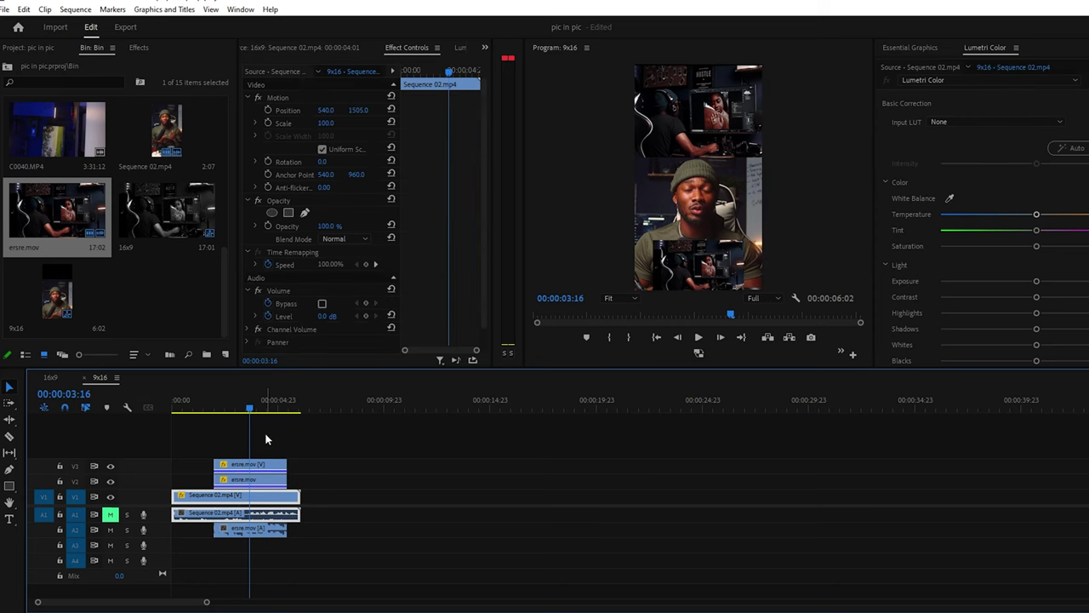
{"action": "left_click", "coordinate": [234, 410]}
{"action": "left_click", "coordinate": [257, 473]}
{"action": "left_click", "coordinate": [257, 506]}
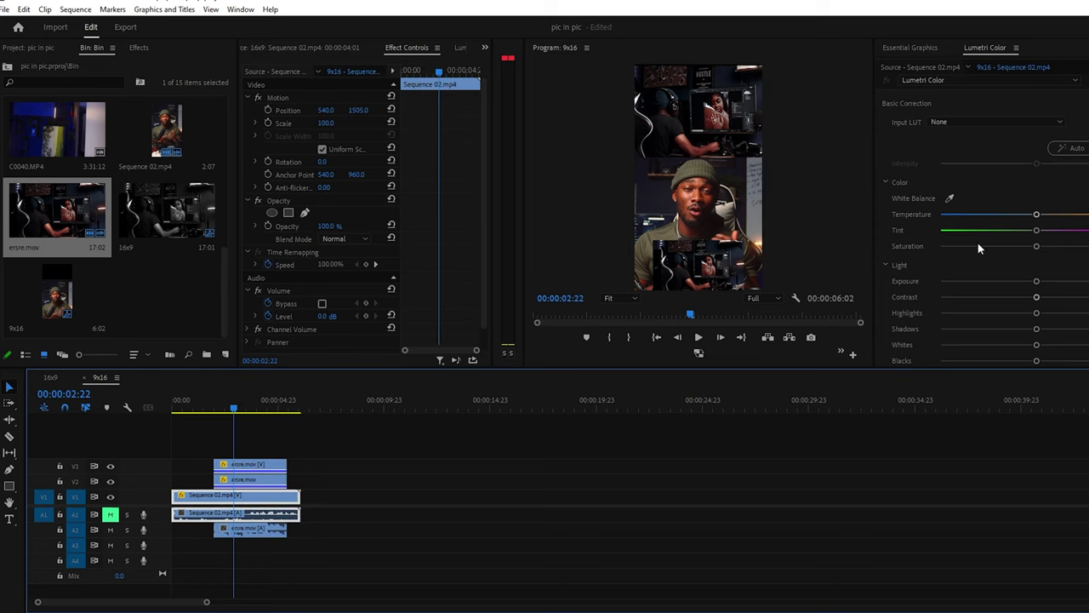
{"action": "mouse_move", "coordinate": [977, 245]}
{"action": "left_mouse_down"}
{"action": "mouse_move", "coordinate": [930, 247]}
{"action": "mouse_move", "coordinate": [978, 231]}
{"action": "left_mouse_up"}
{"action": "double_click", "coordinate": [938, 246]}
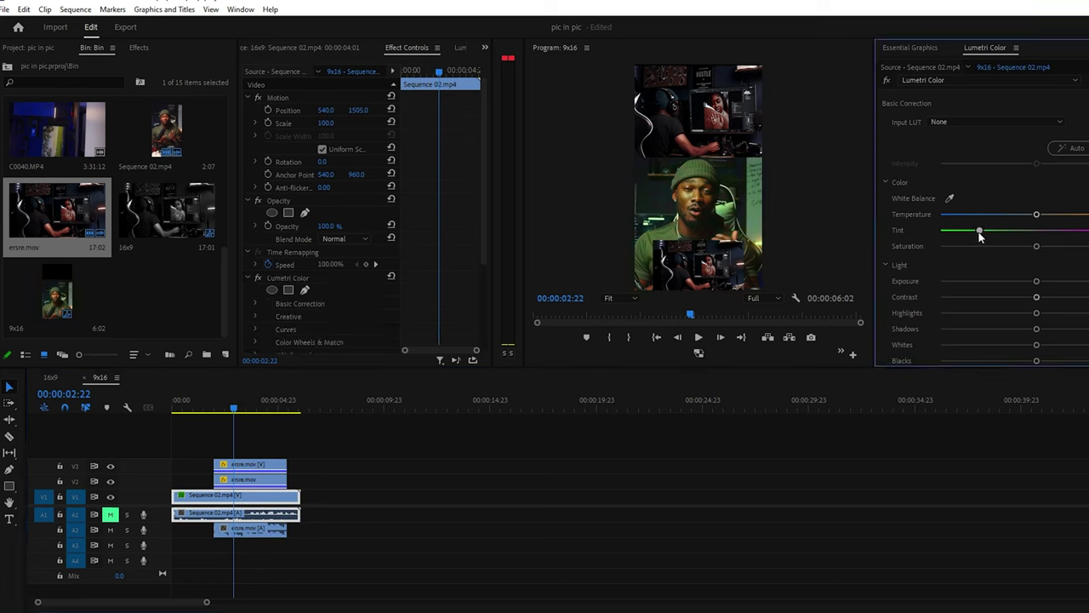
{"action": "double_click", "coordinate": [978, 231]}
{"action": "scroll", "coordinate": [976, 239], "scroll_direction": "down", "scroll_amount": 3}
{"action": "key", "text": "space"}
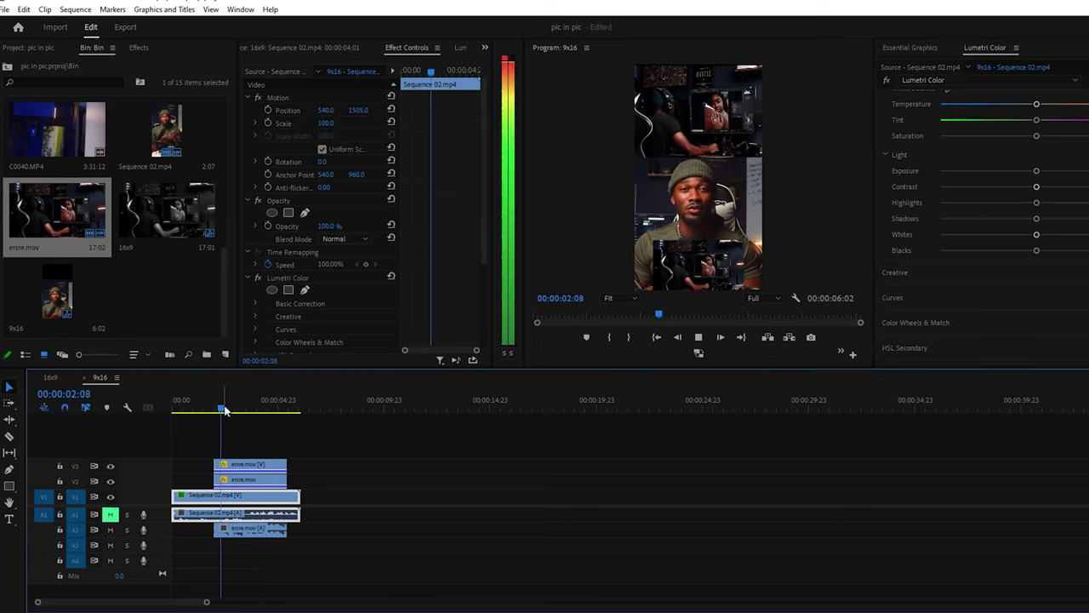
{"action": "left_click", "coordinate": [126, 28]}
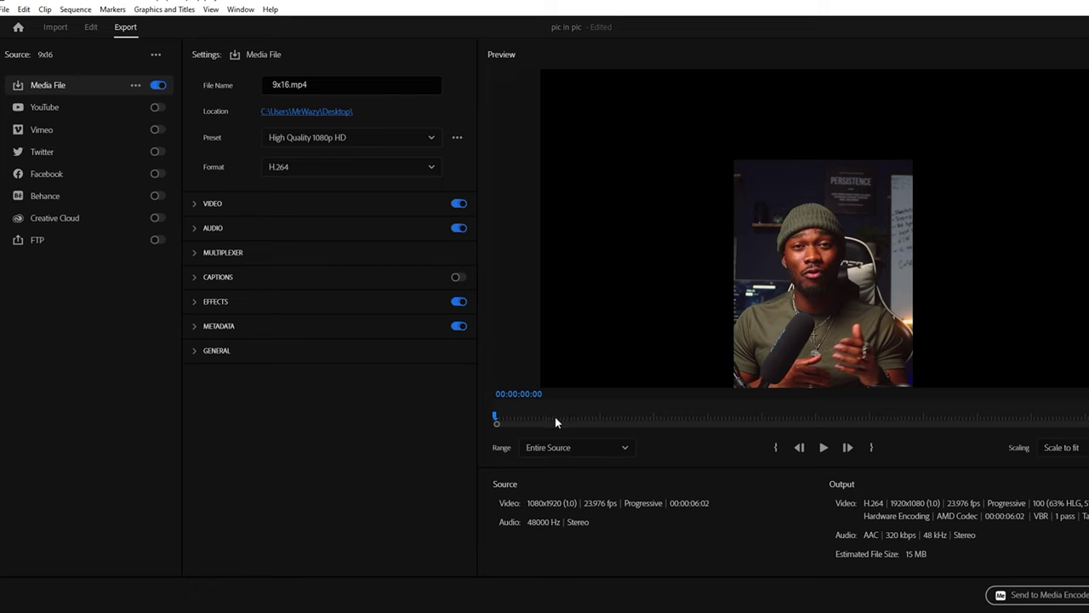
Limit the export to a custom range from 00:00:02:00 to 00:00:03:14
{"action": "mouse_move", "coordinate": [511, 416]}
{"action": "left_mouse_down"}
{"action": "mouse_move", "coordinate": [761, 418]}
{"action": "mouse_move", "coordinate": [740, 419]}
{"action": "left_mouse_up"}
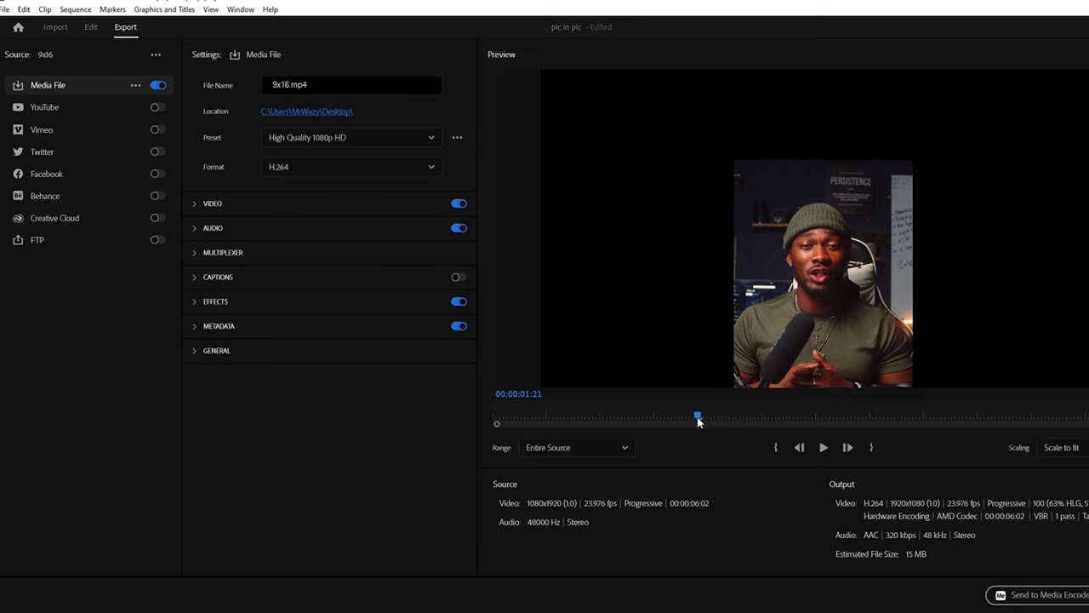
{"action": "left_click_drag", "start_coordinate": [698, 420], "coordinate": [709, 416]}
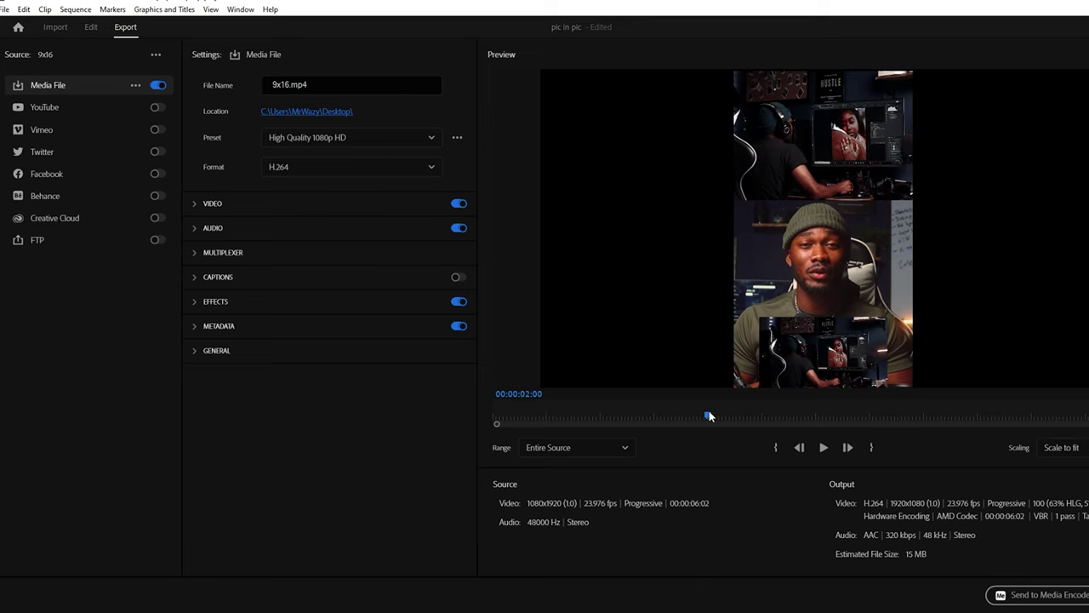
{"action": "key", "text": "i"}
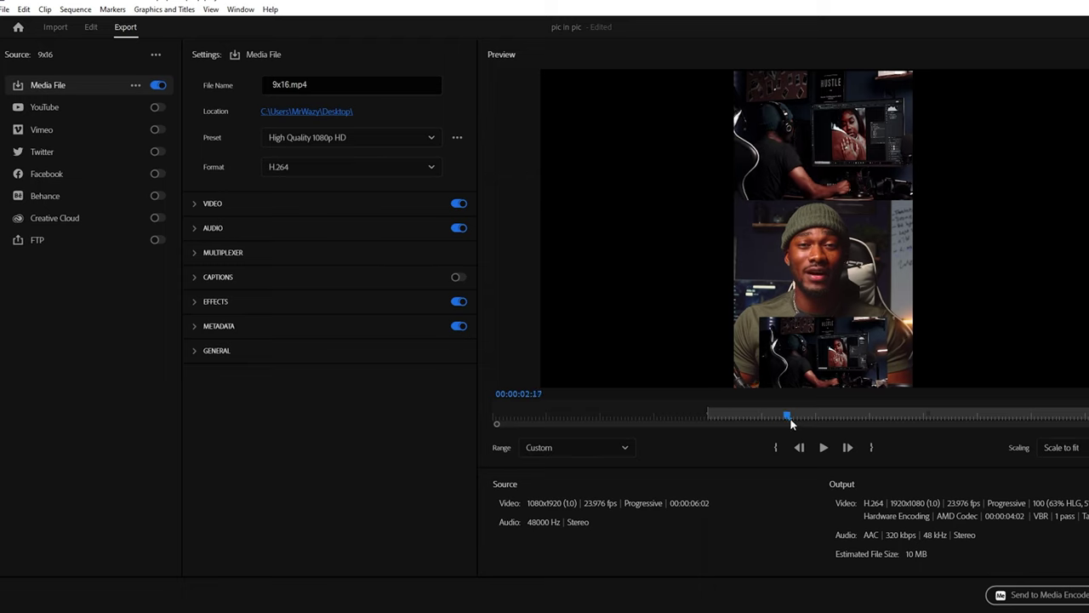
{"action": "left_click_drag", "start_coordinate": [709, 417], "coordinate": [880, 427]}
{"action": "key", "text": "o"}
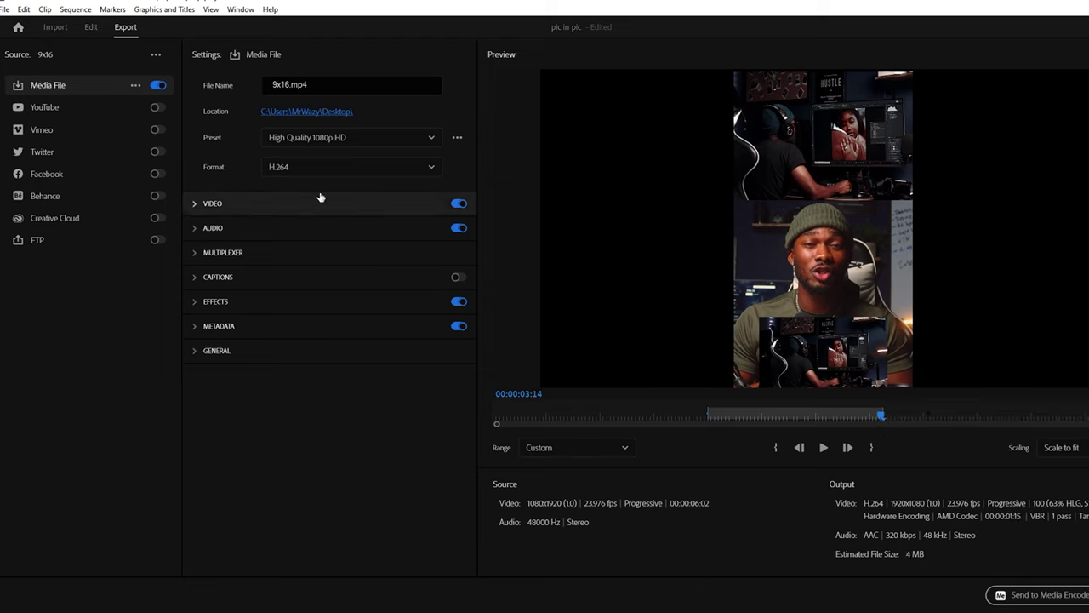
{"action": "left_click", "coordinate": [320, 138]}
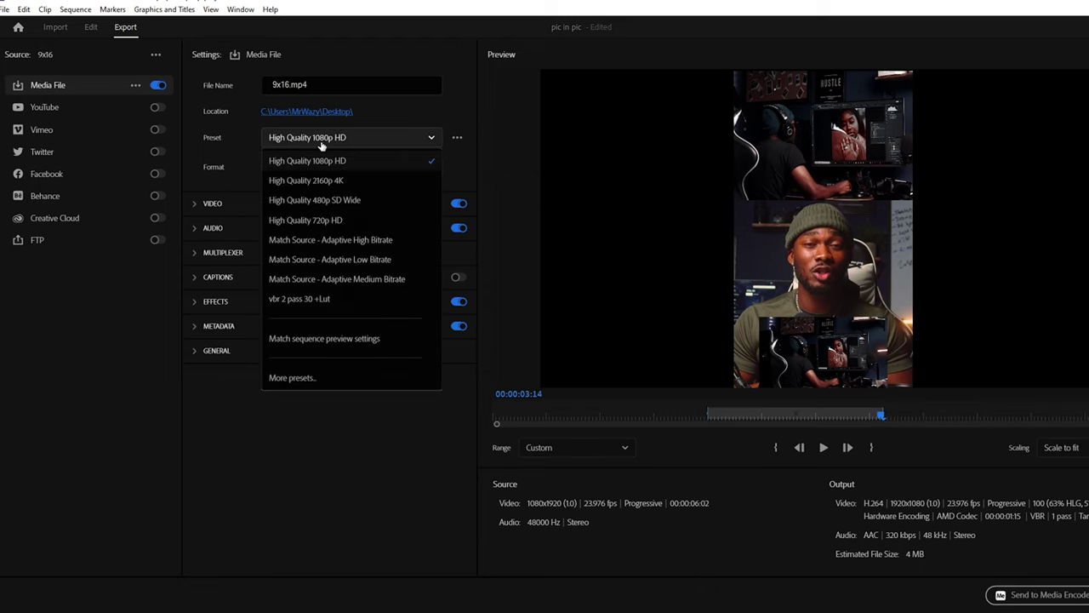
Apply the Match sequence preview settings preset and browse the output formats, leaving the format unchanged
{"action": "left_click", "coordinate": [321, 339]}
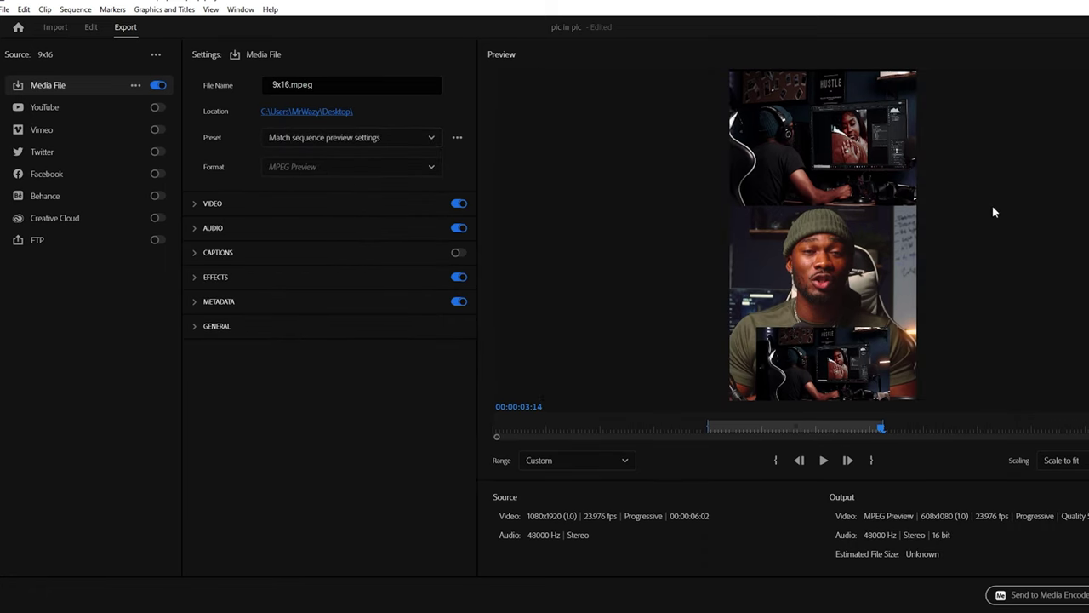
{"action": "left_click", "coordinate": [335, 167]}
{"action": "scroll", "coordinate": [341, 317], "scroll_direction": "down", "scroll_amount": 5}
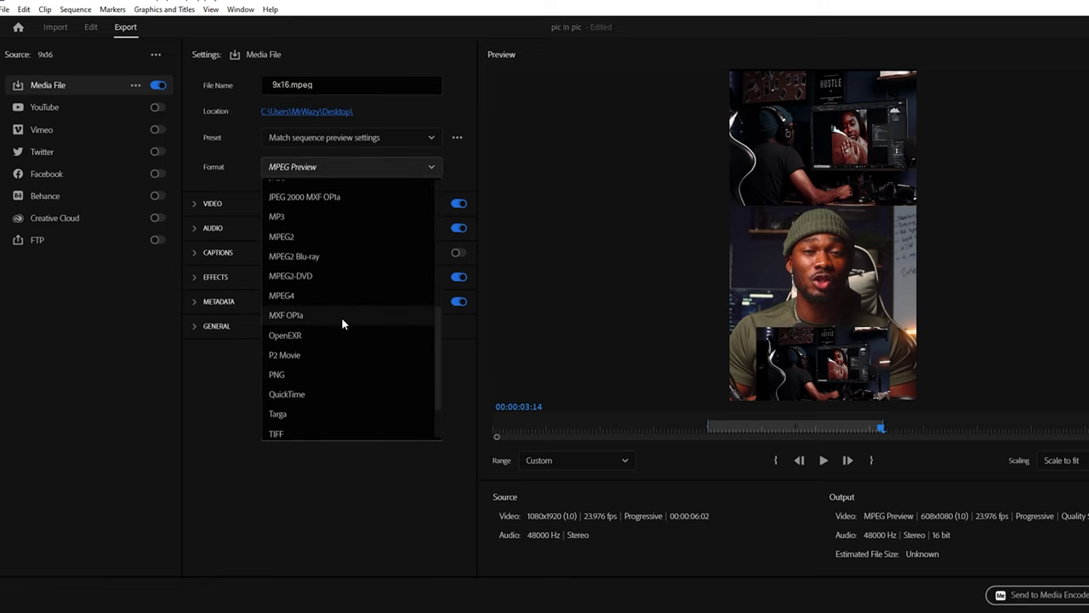
{"action": "scroll", "coordinate": [343, 328], "scroll_direction": "down", "scroll_amount": 2}
{"action": "scroll", "coordinate": [340, 331], "scroll_direction": "up", "scroll_amount": 8}
{"action": "left_click", "coordinate": [229, 398]}
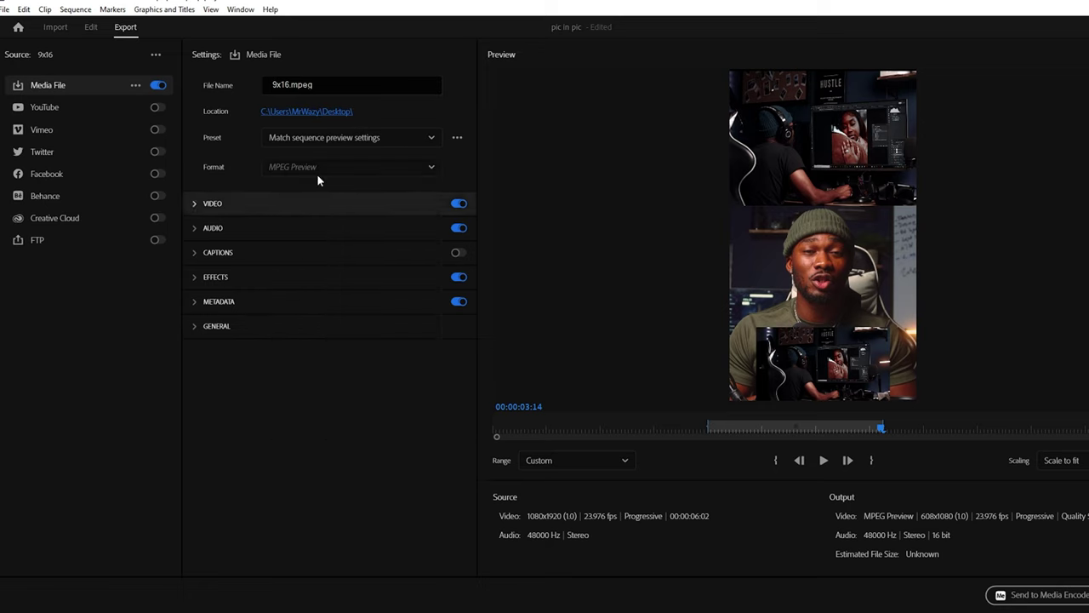
Apply the vbr 2 pass 30 +Lut preset, toggling export effects off and back on
{"action": "left_click", "coordinate": [332, 138]}
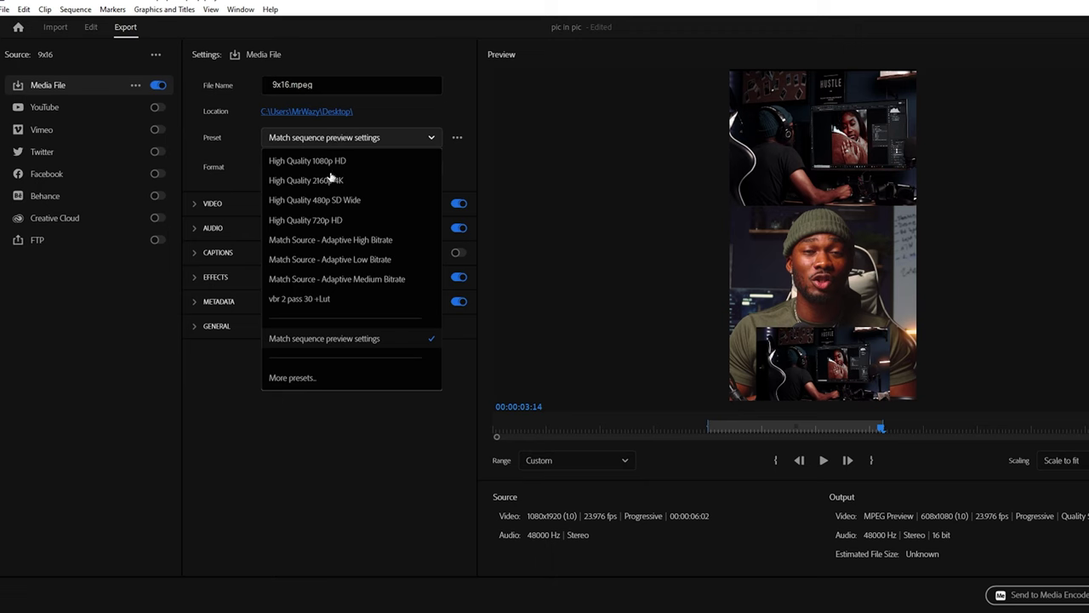
{"action": "left_click", "coordinate": [299, 301]}
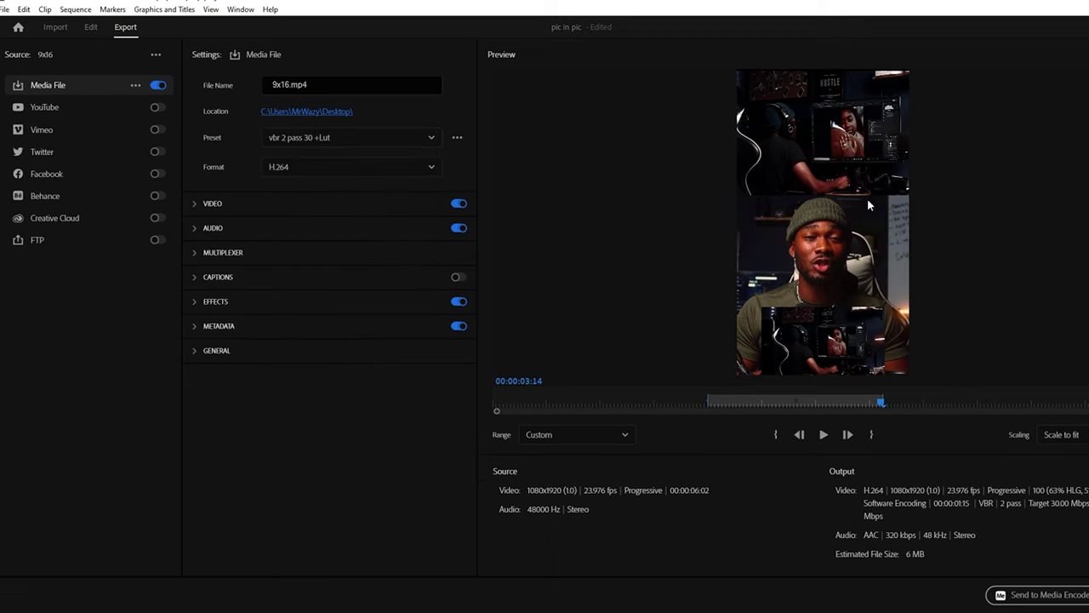
{"action": "left_click", "coordinate": [458, 302]}
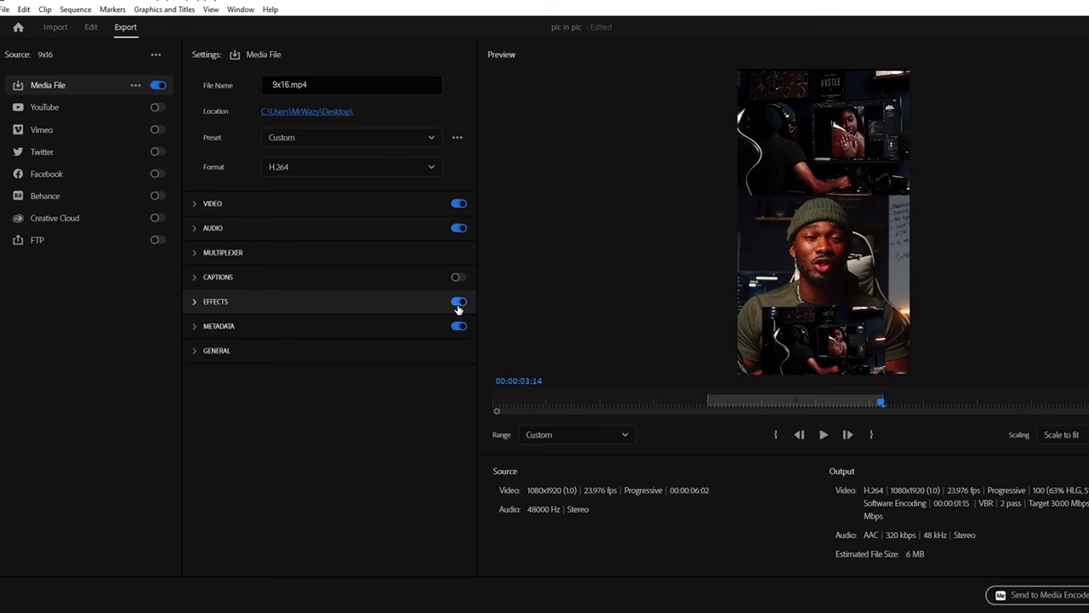
{"action": "left_click", "coordinate": [459, 304]}
{"action": "left_click", "coordinate": [458, 303]}
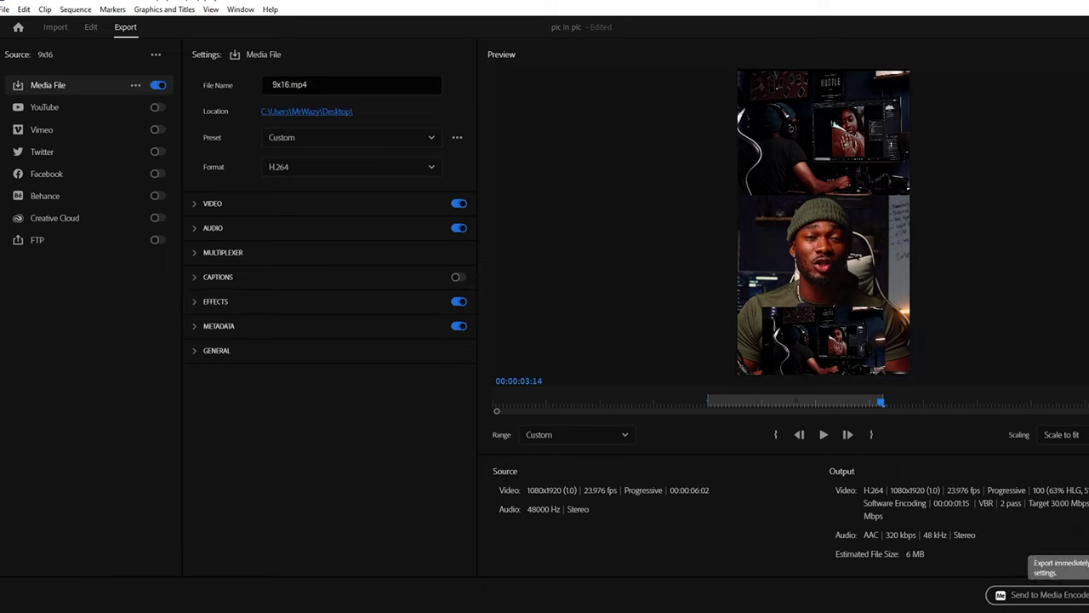
Start encoding the 9x16.mp4 export to the desktop
{"action": "left_click", "coordinate": [1080, 595]}
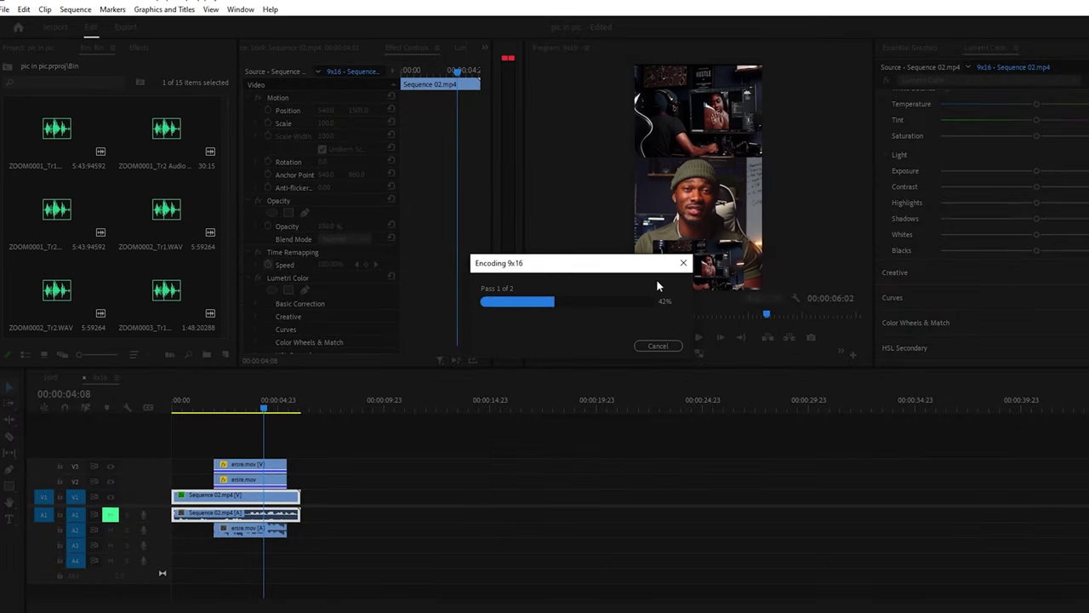